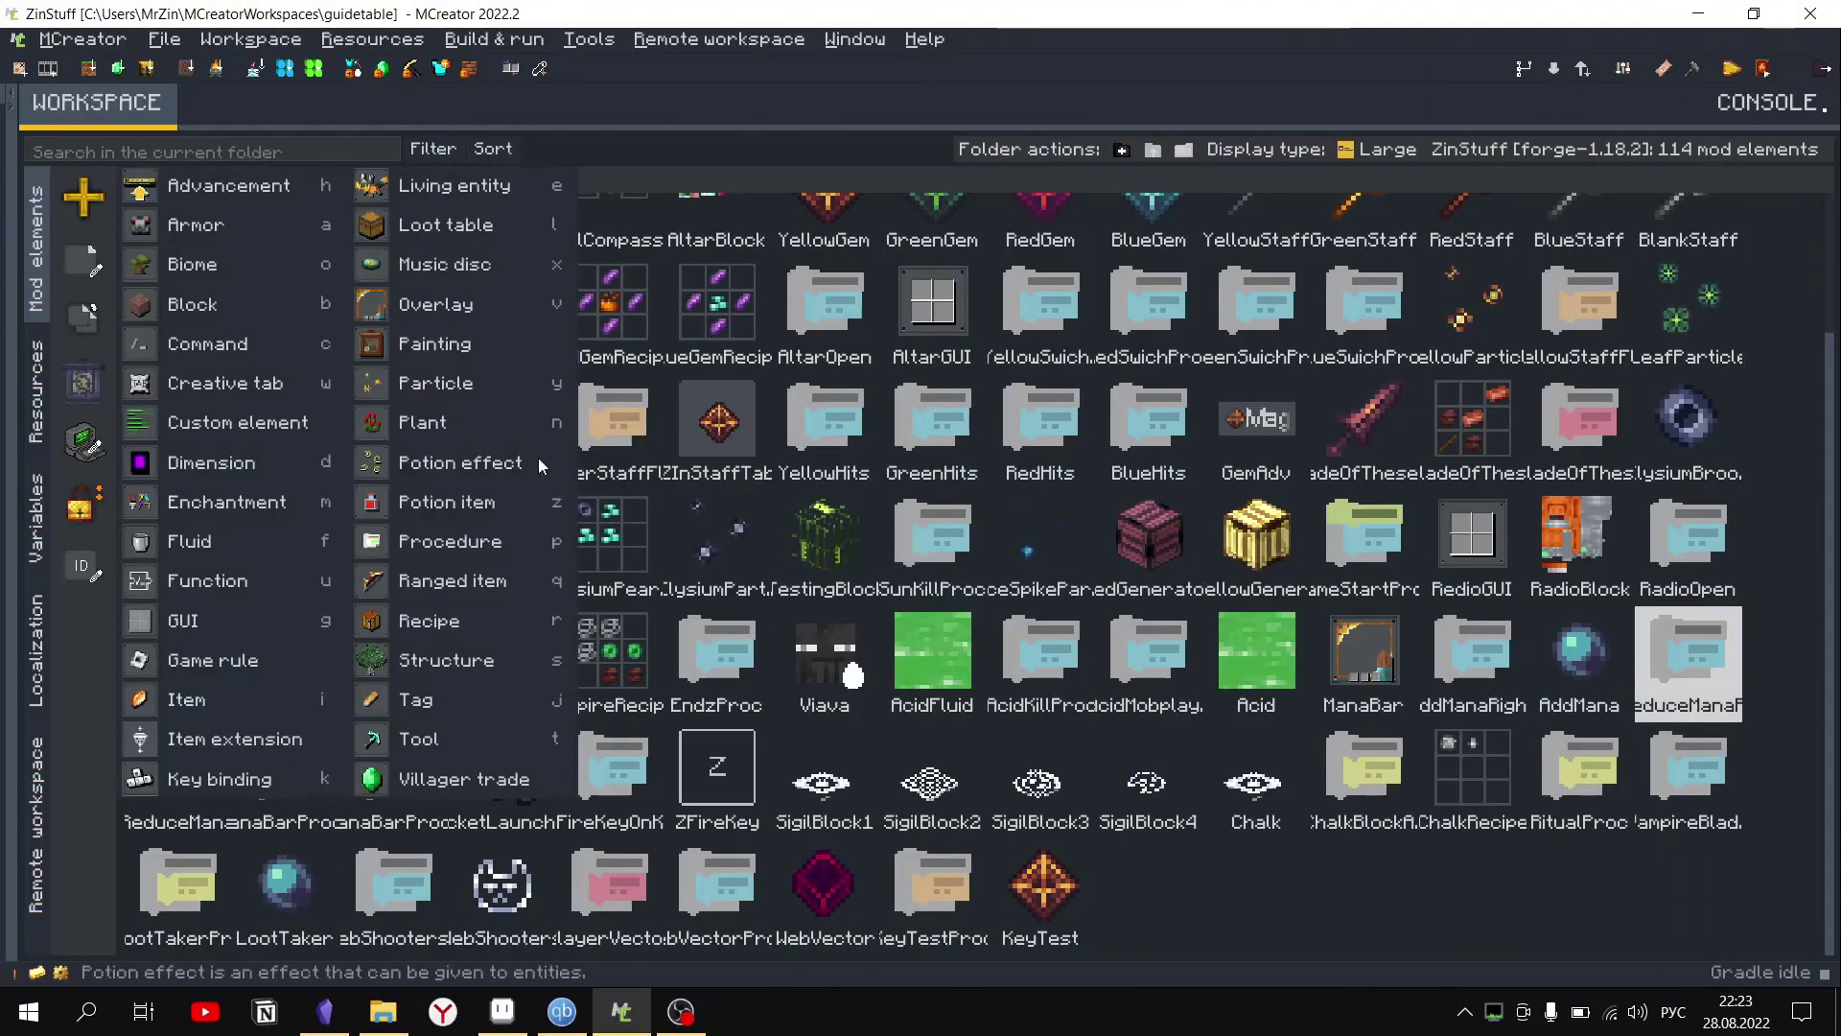
Create a new Tool mod element named PoisonSword.
click(476, 739)
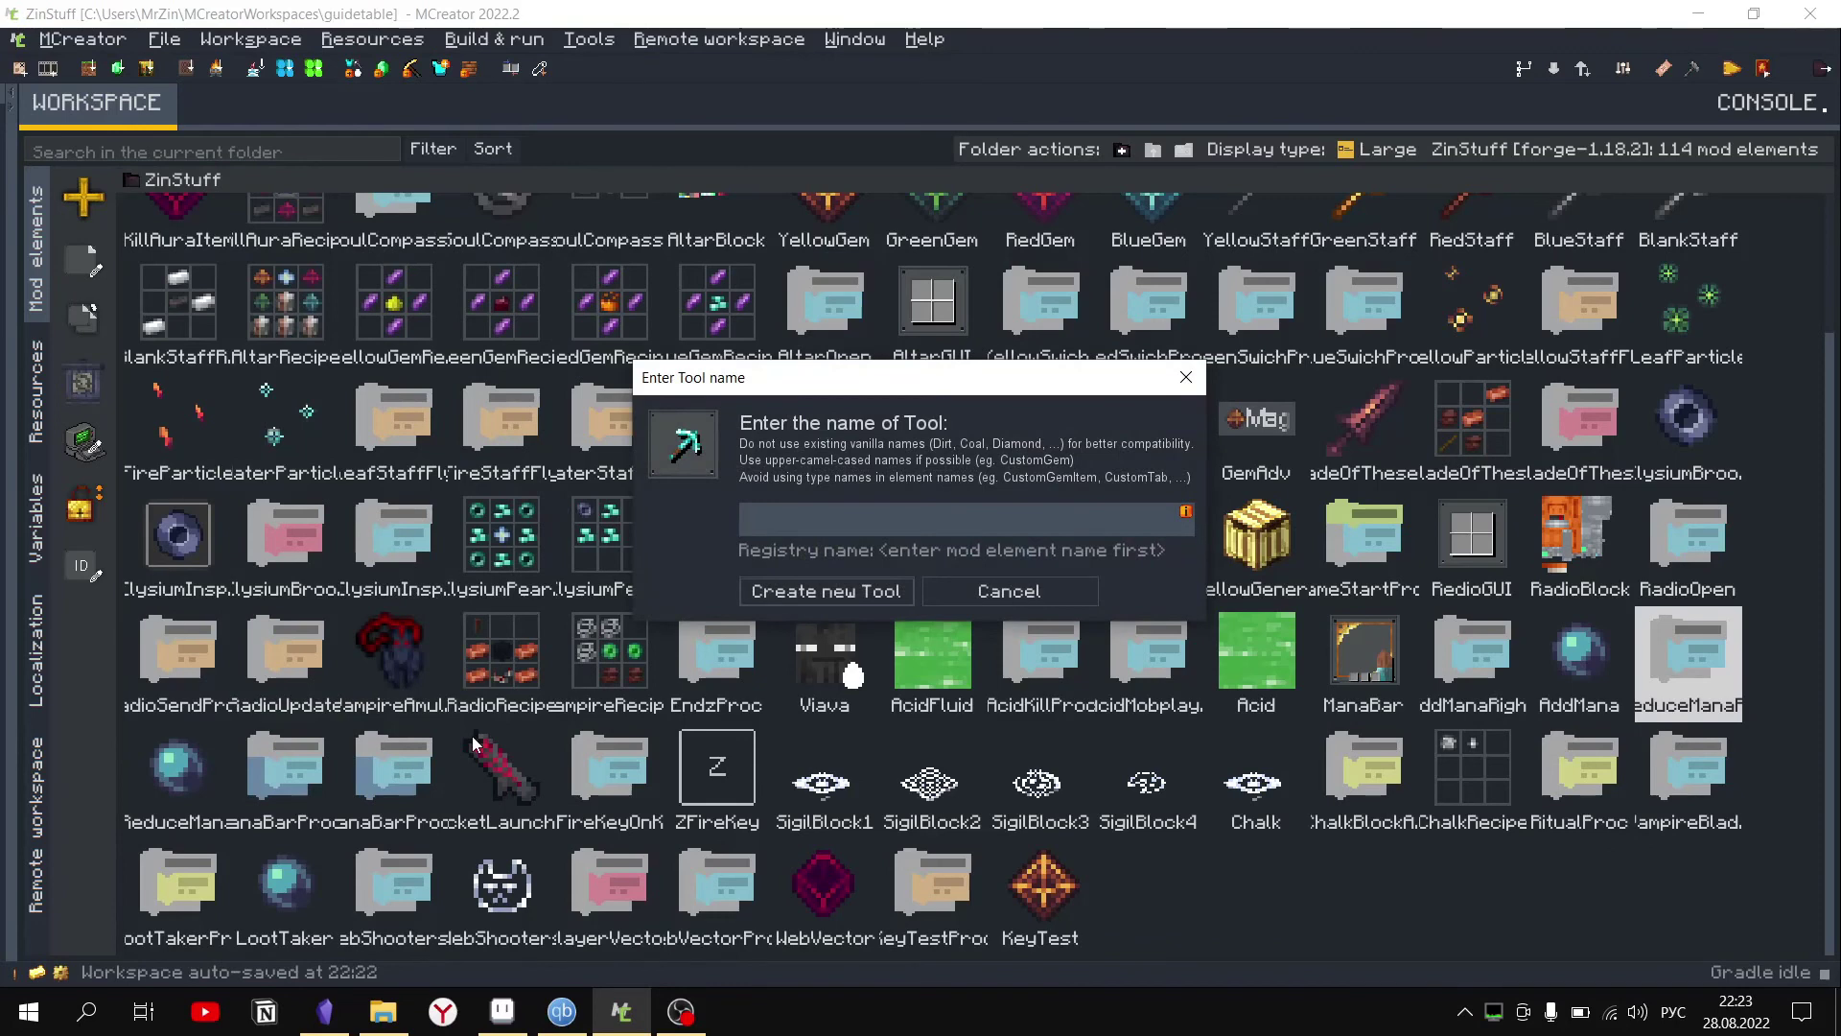
key(alt+shift)
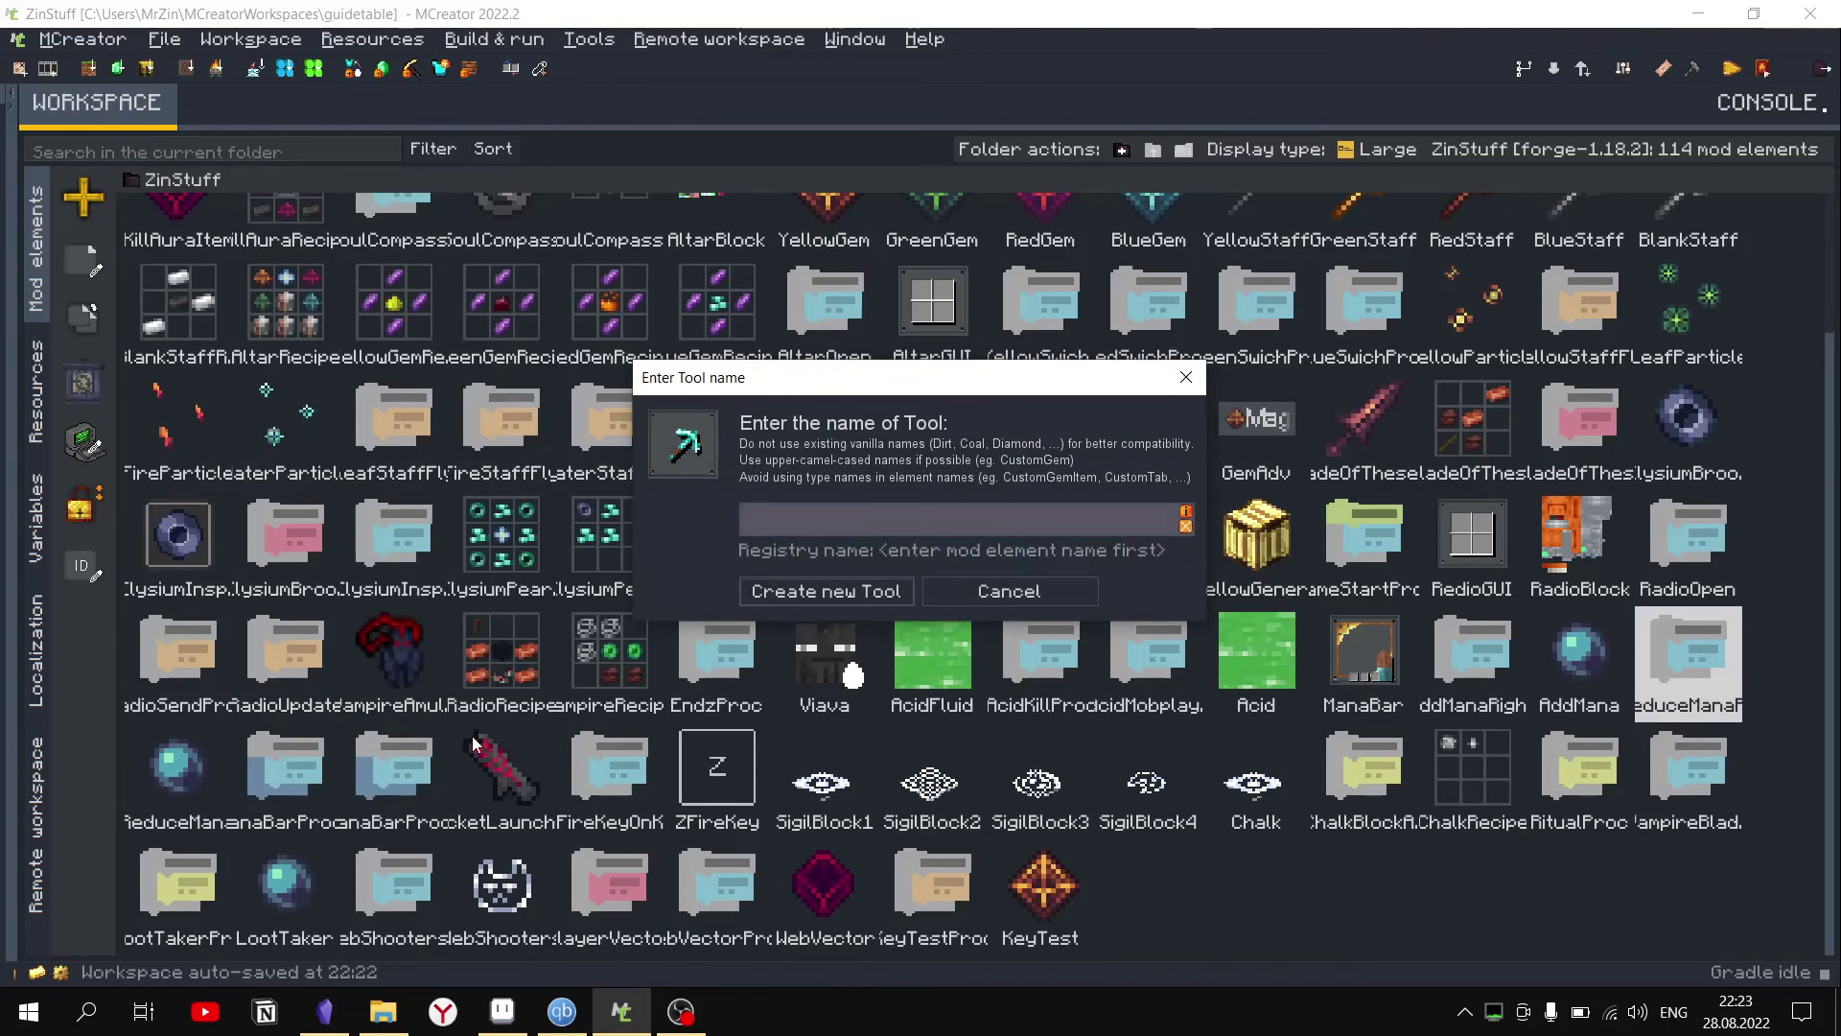
text(PoisonSword)
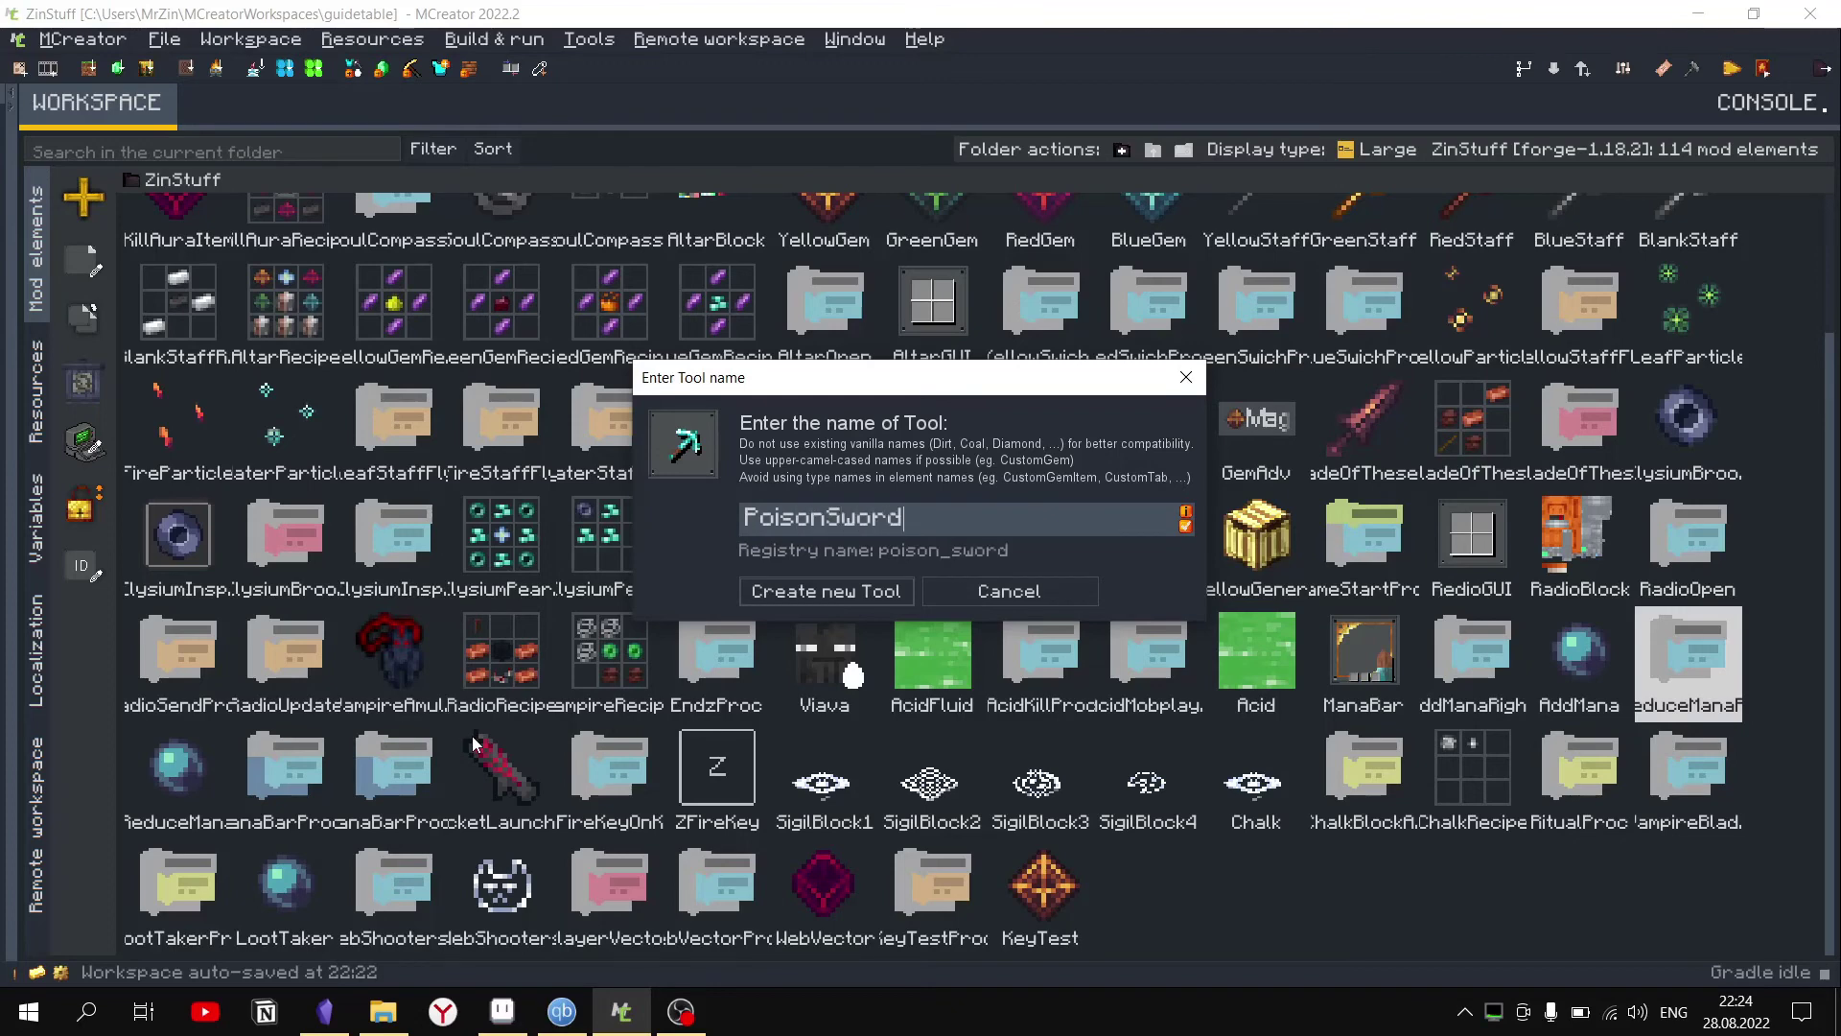
key(Return)
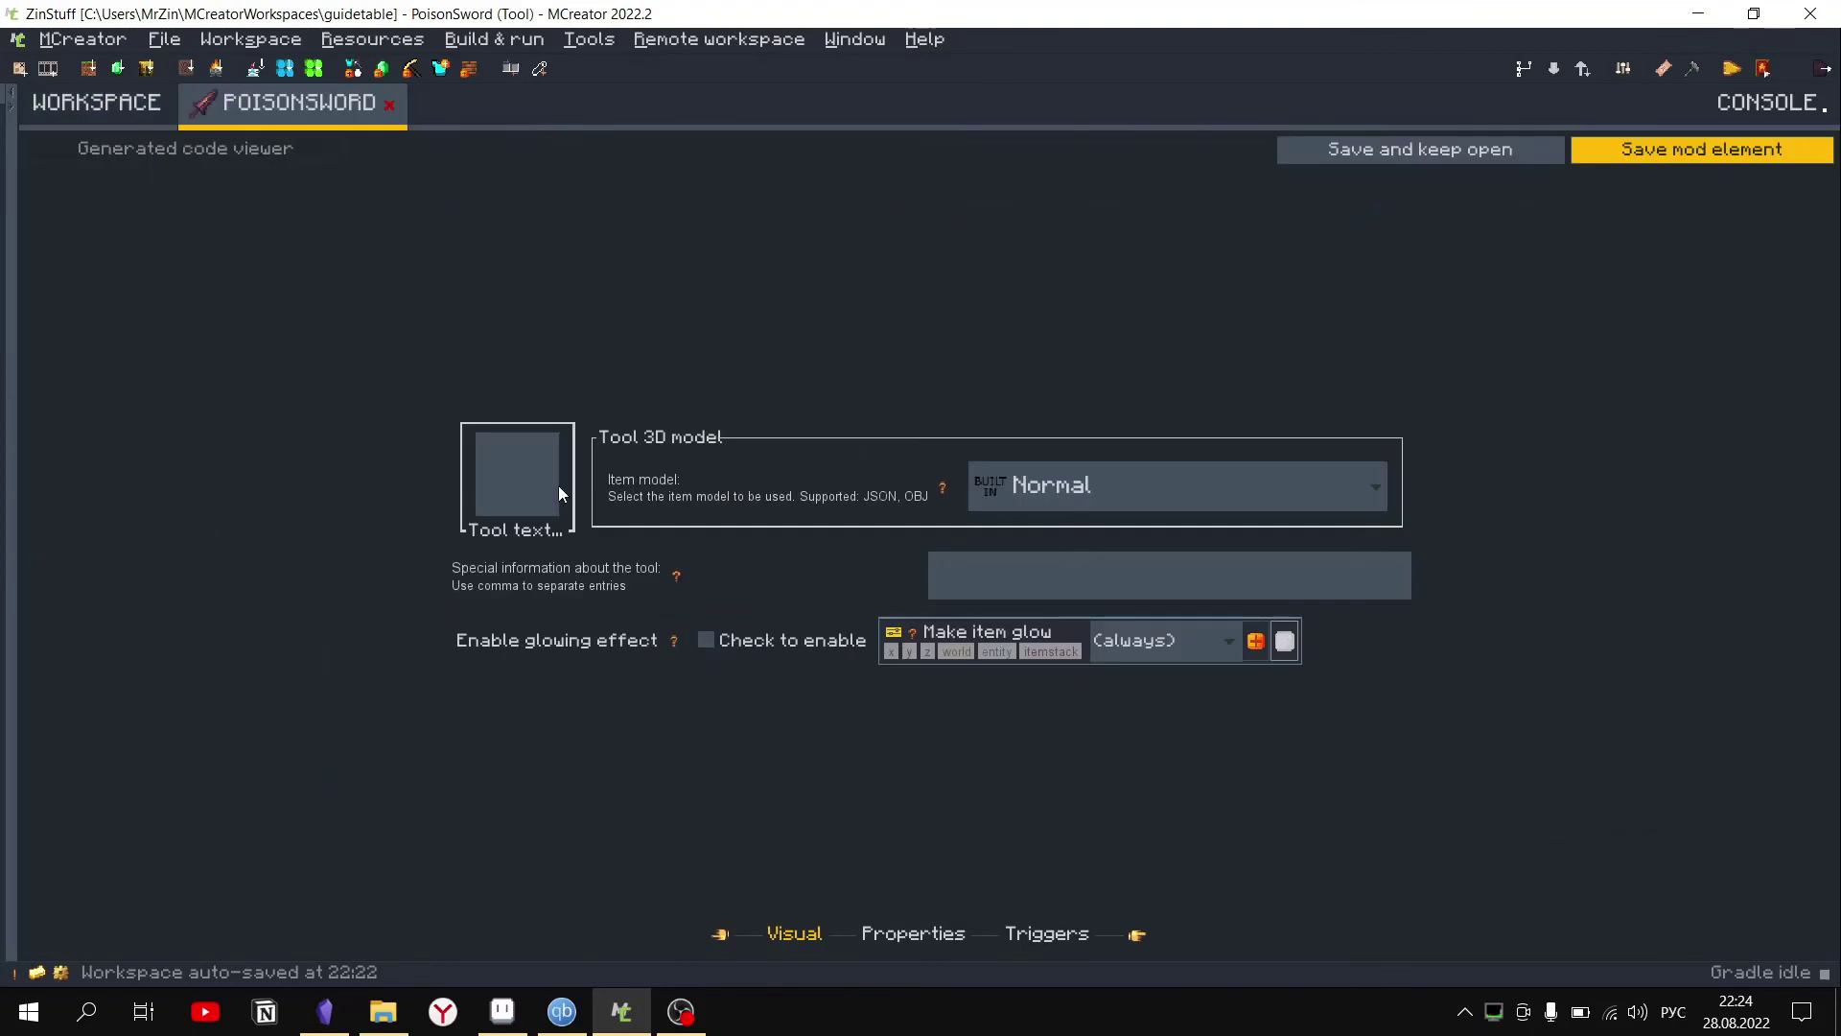
Give the tool the green sword texture, Sword type and the ZInStaffTab creative tab.
click(562, 494)
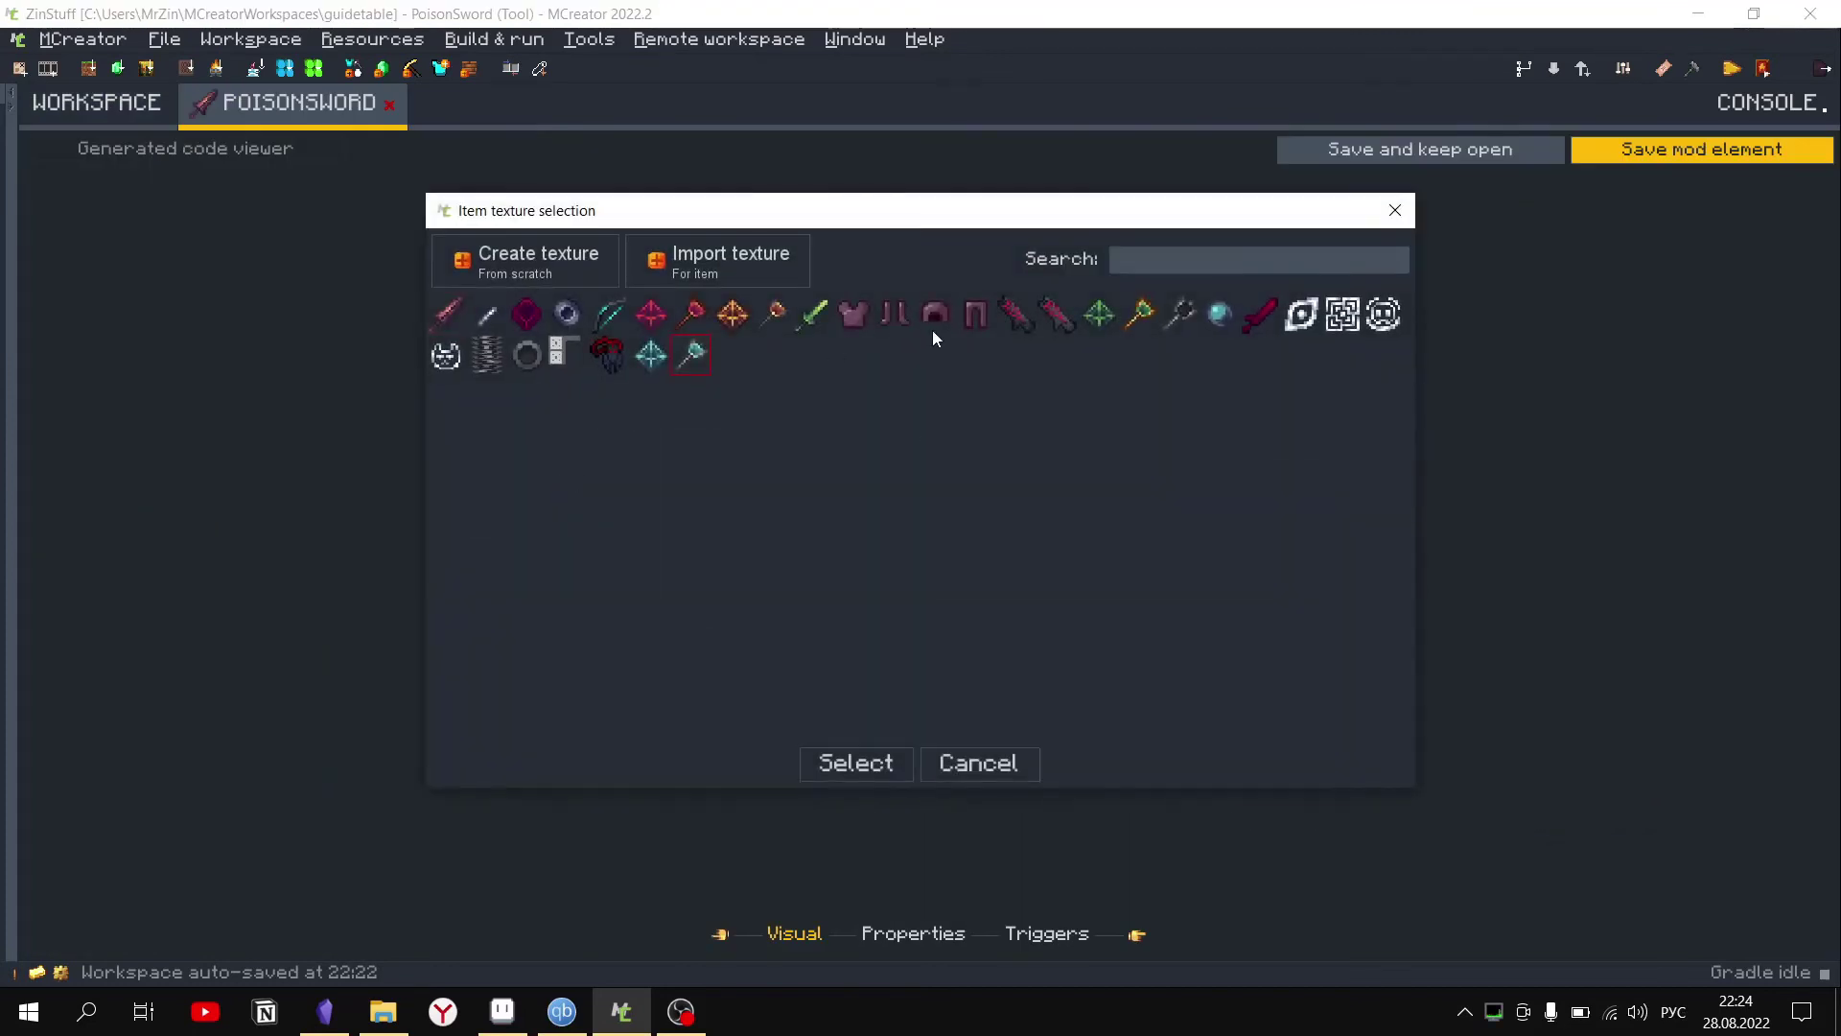
double_click(816, 313)
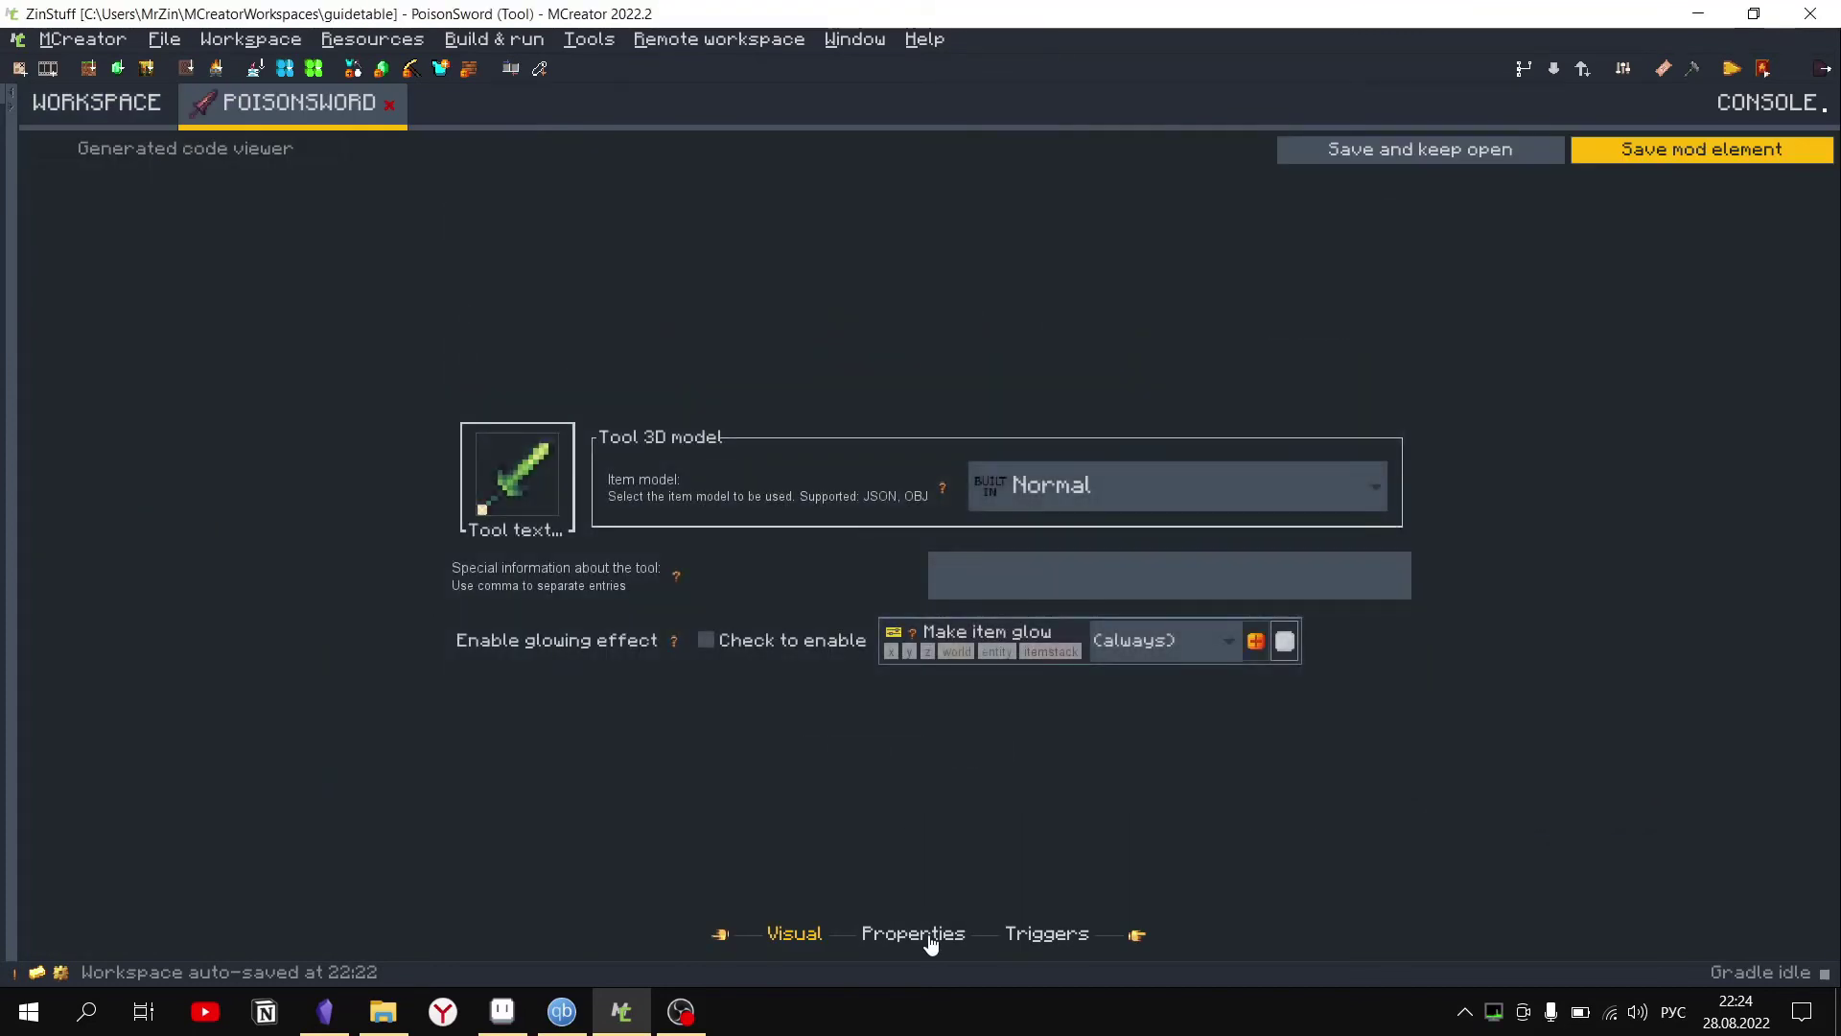
click(912, 934)
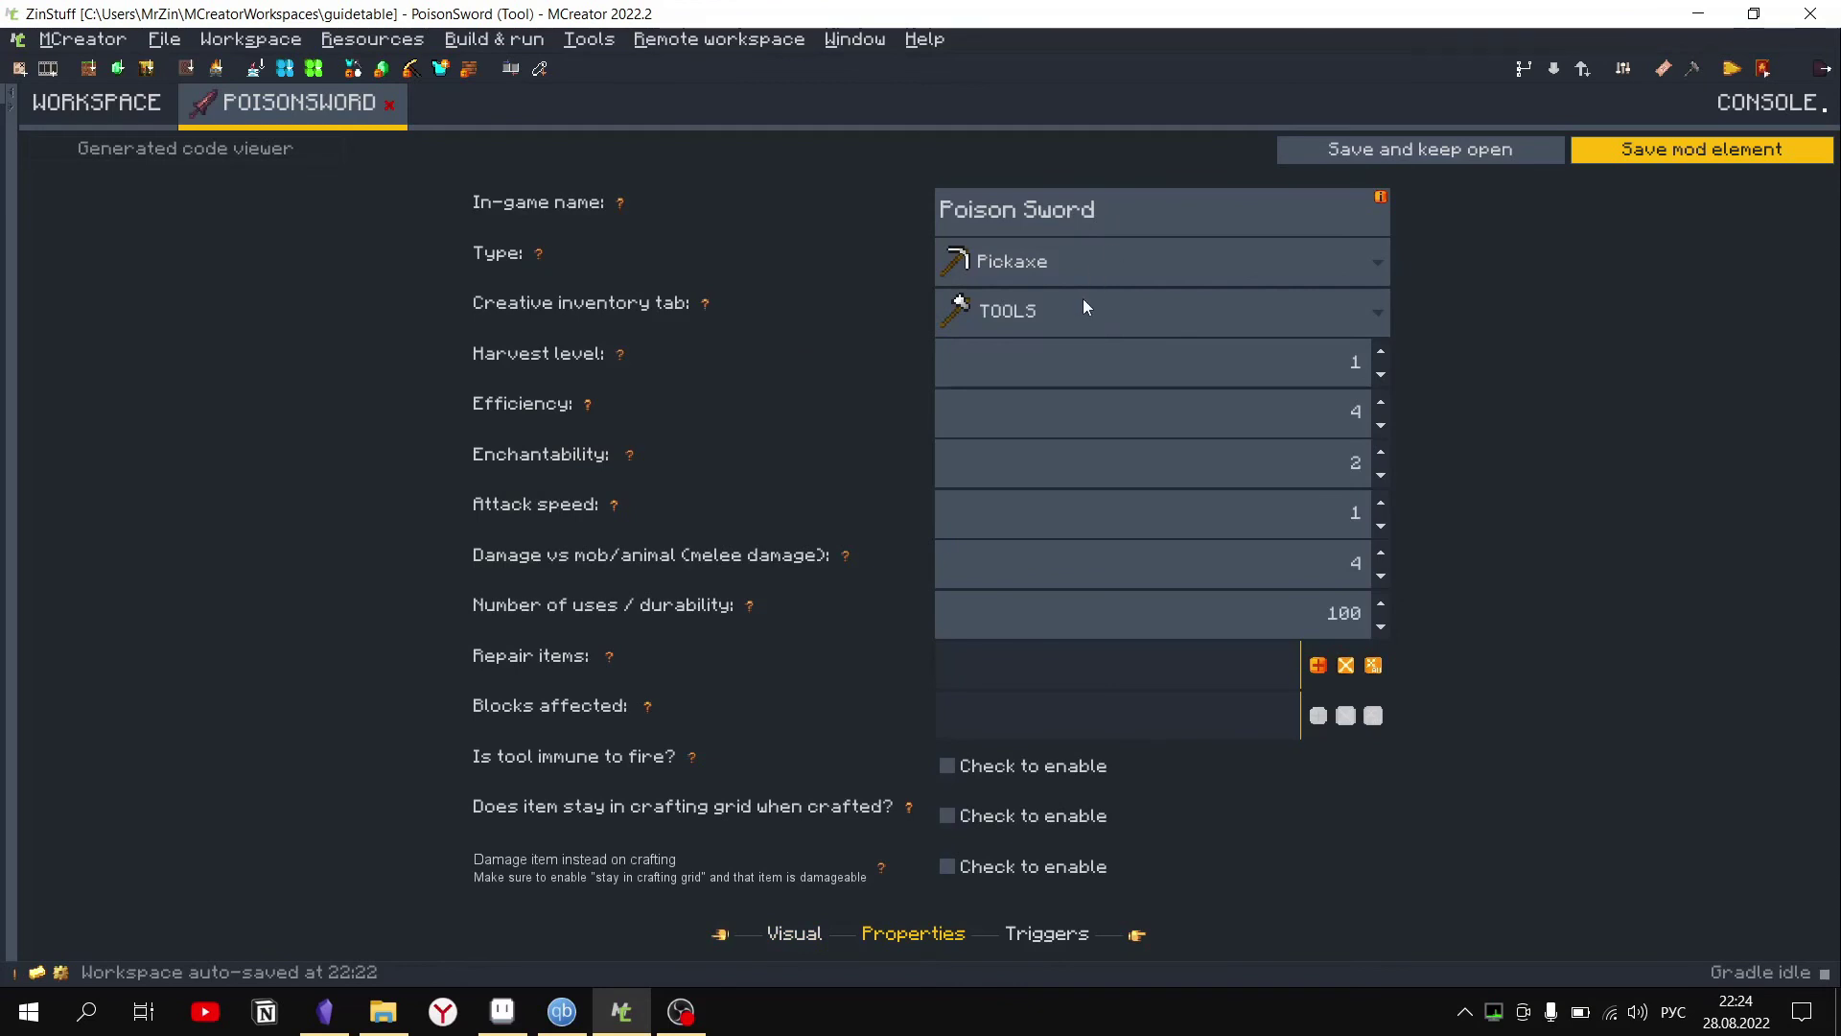
click(1074, 261)
click(1047, 378)
click(1060, 311)
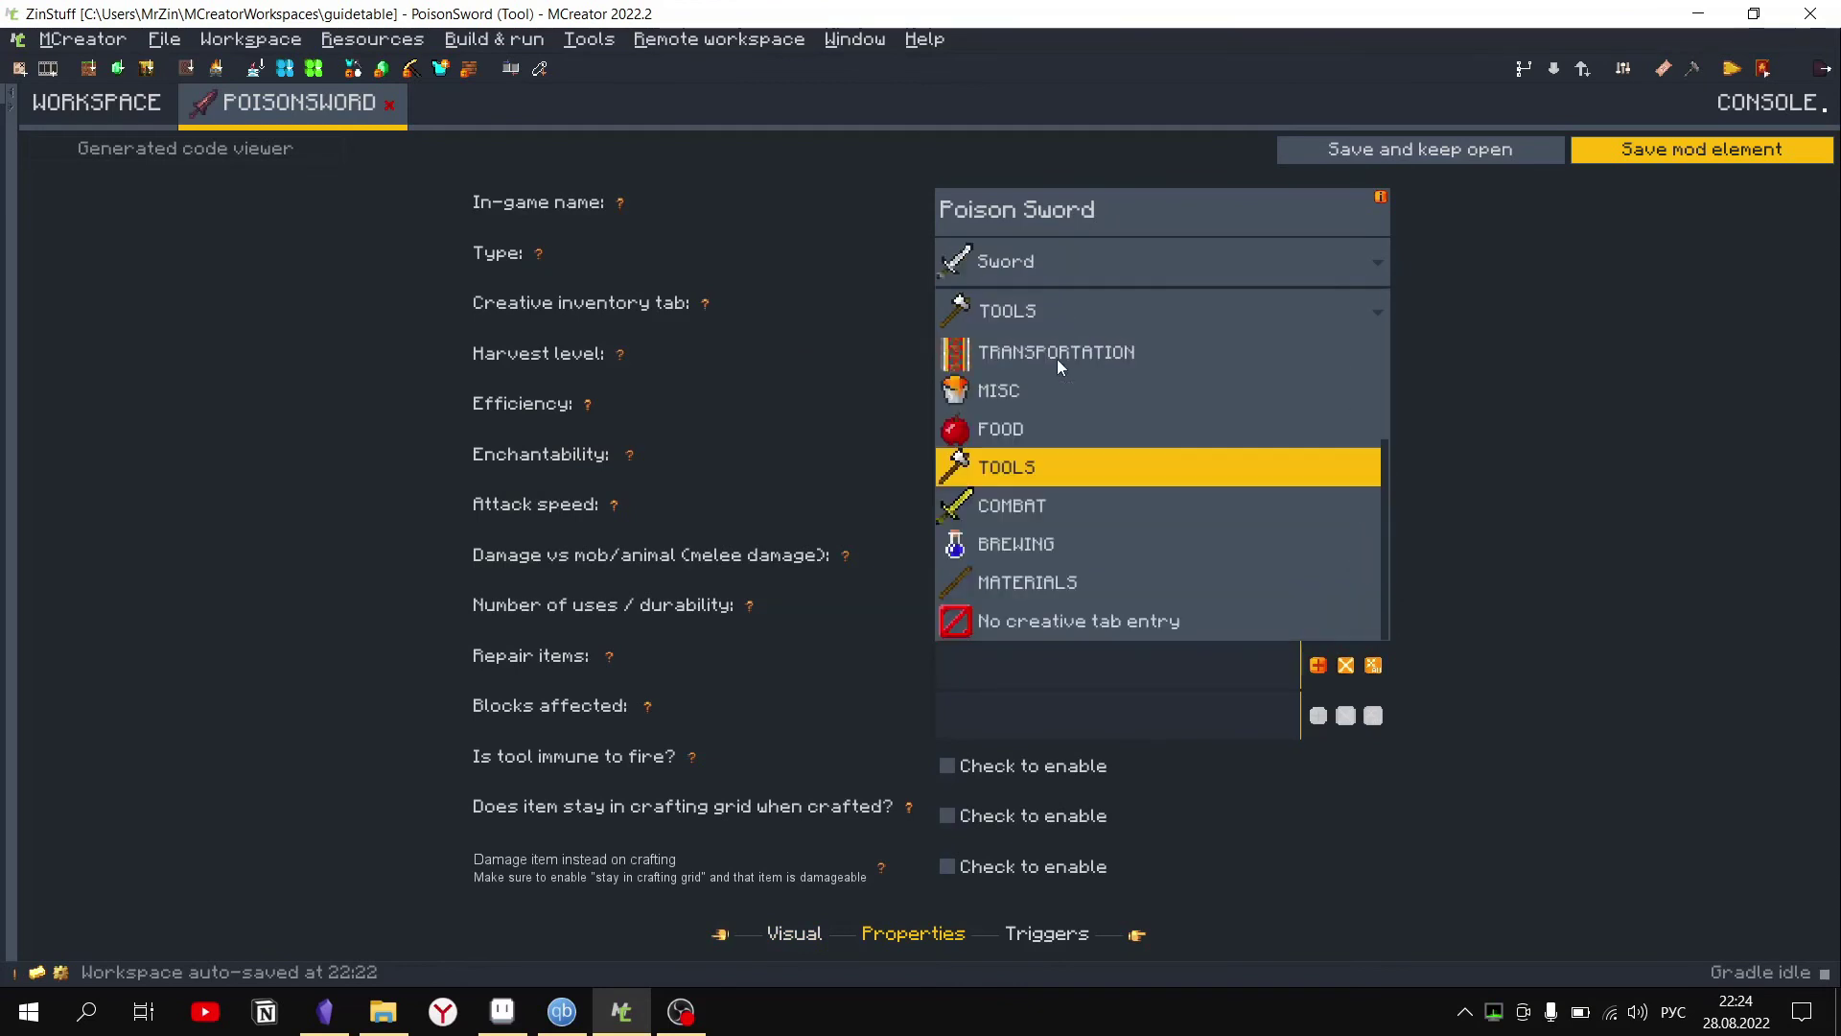
scroll(1057, 359, up, 3)
click(1054, 359)
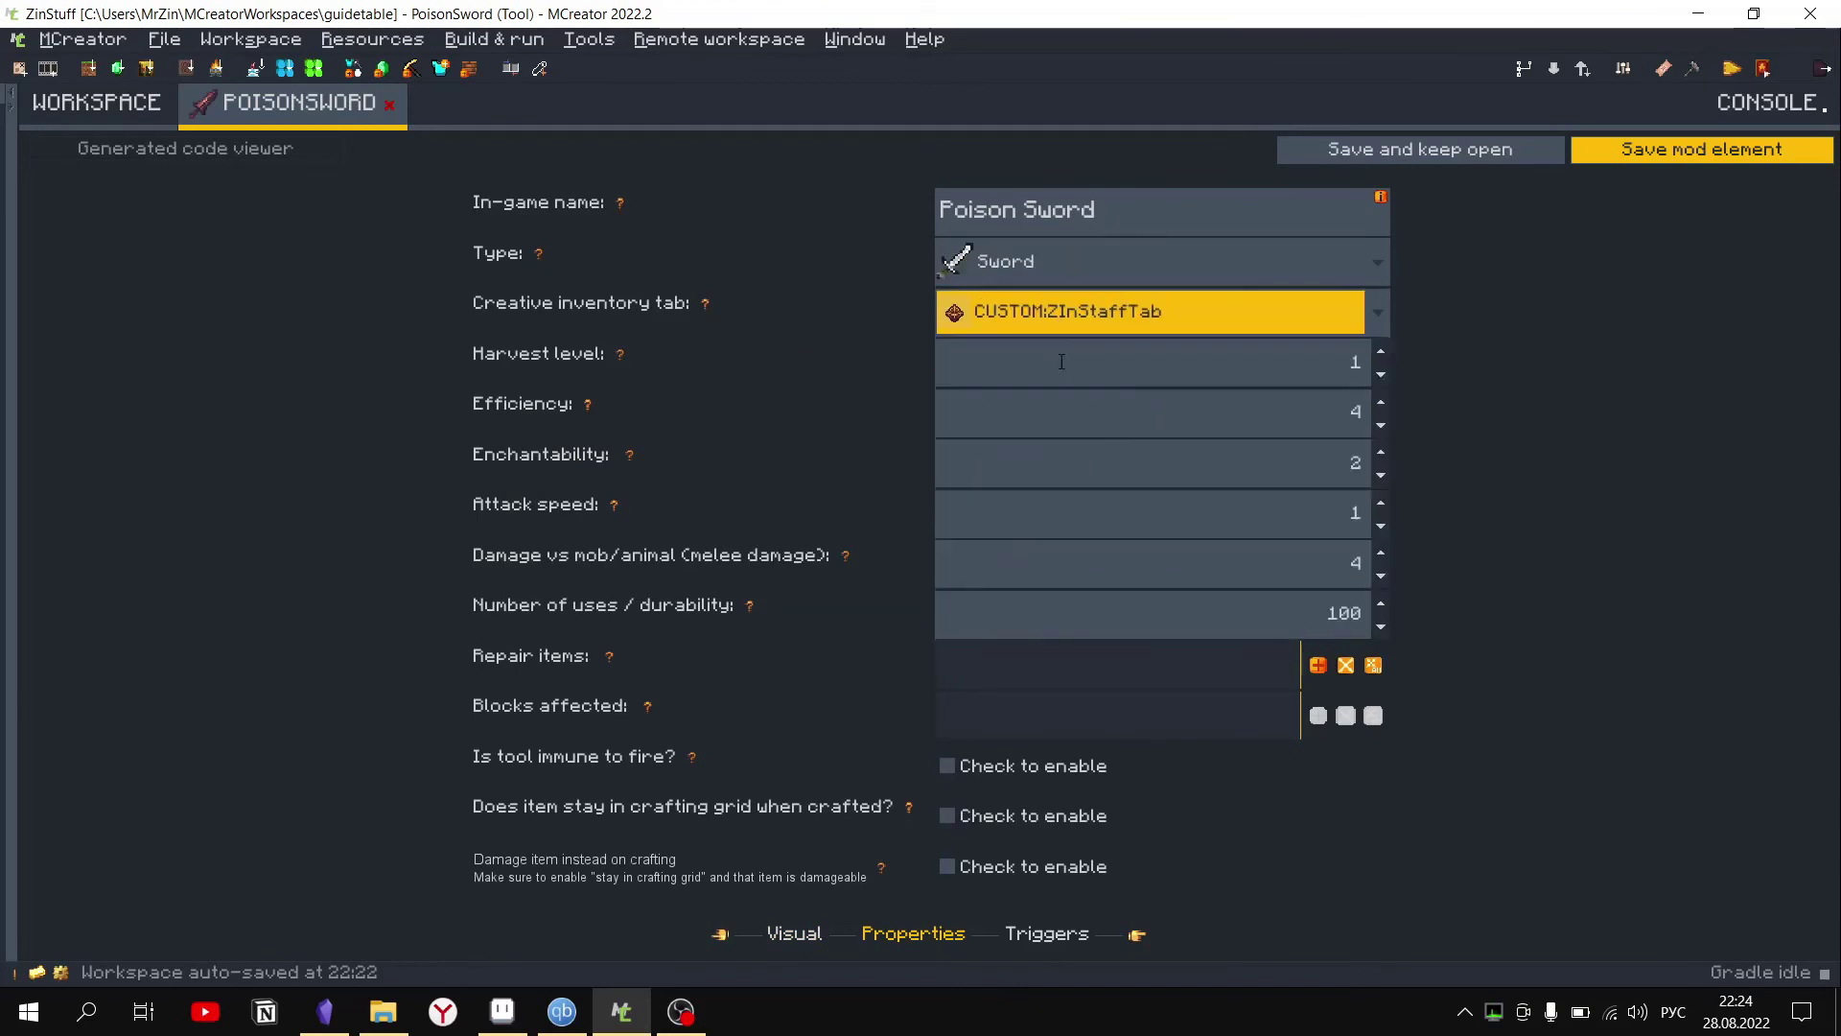
Create a new procedure for the 'When living entity is hit with tool' trigger.
click(1047, 933)
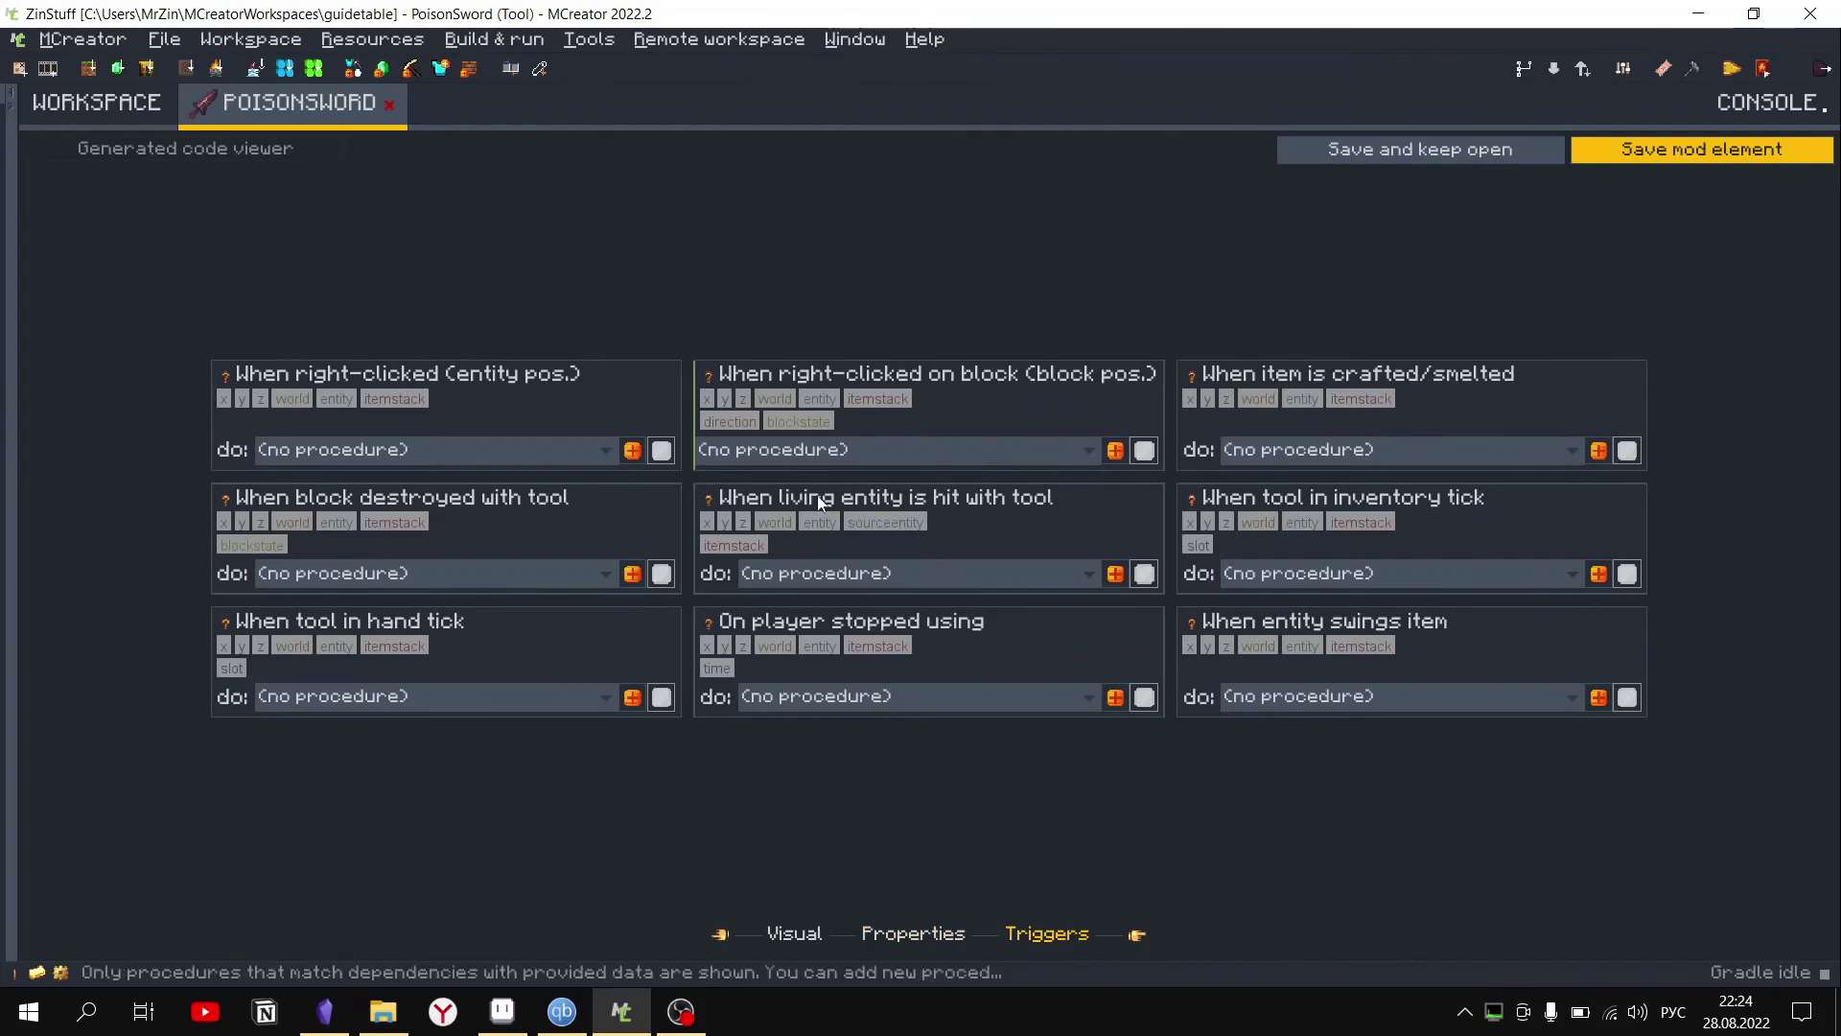
click(1116, 574)
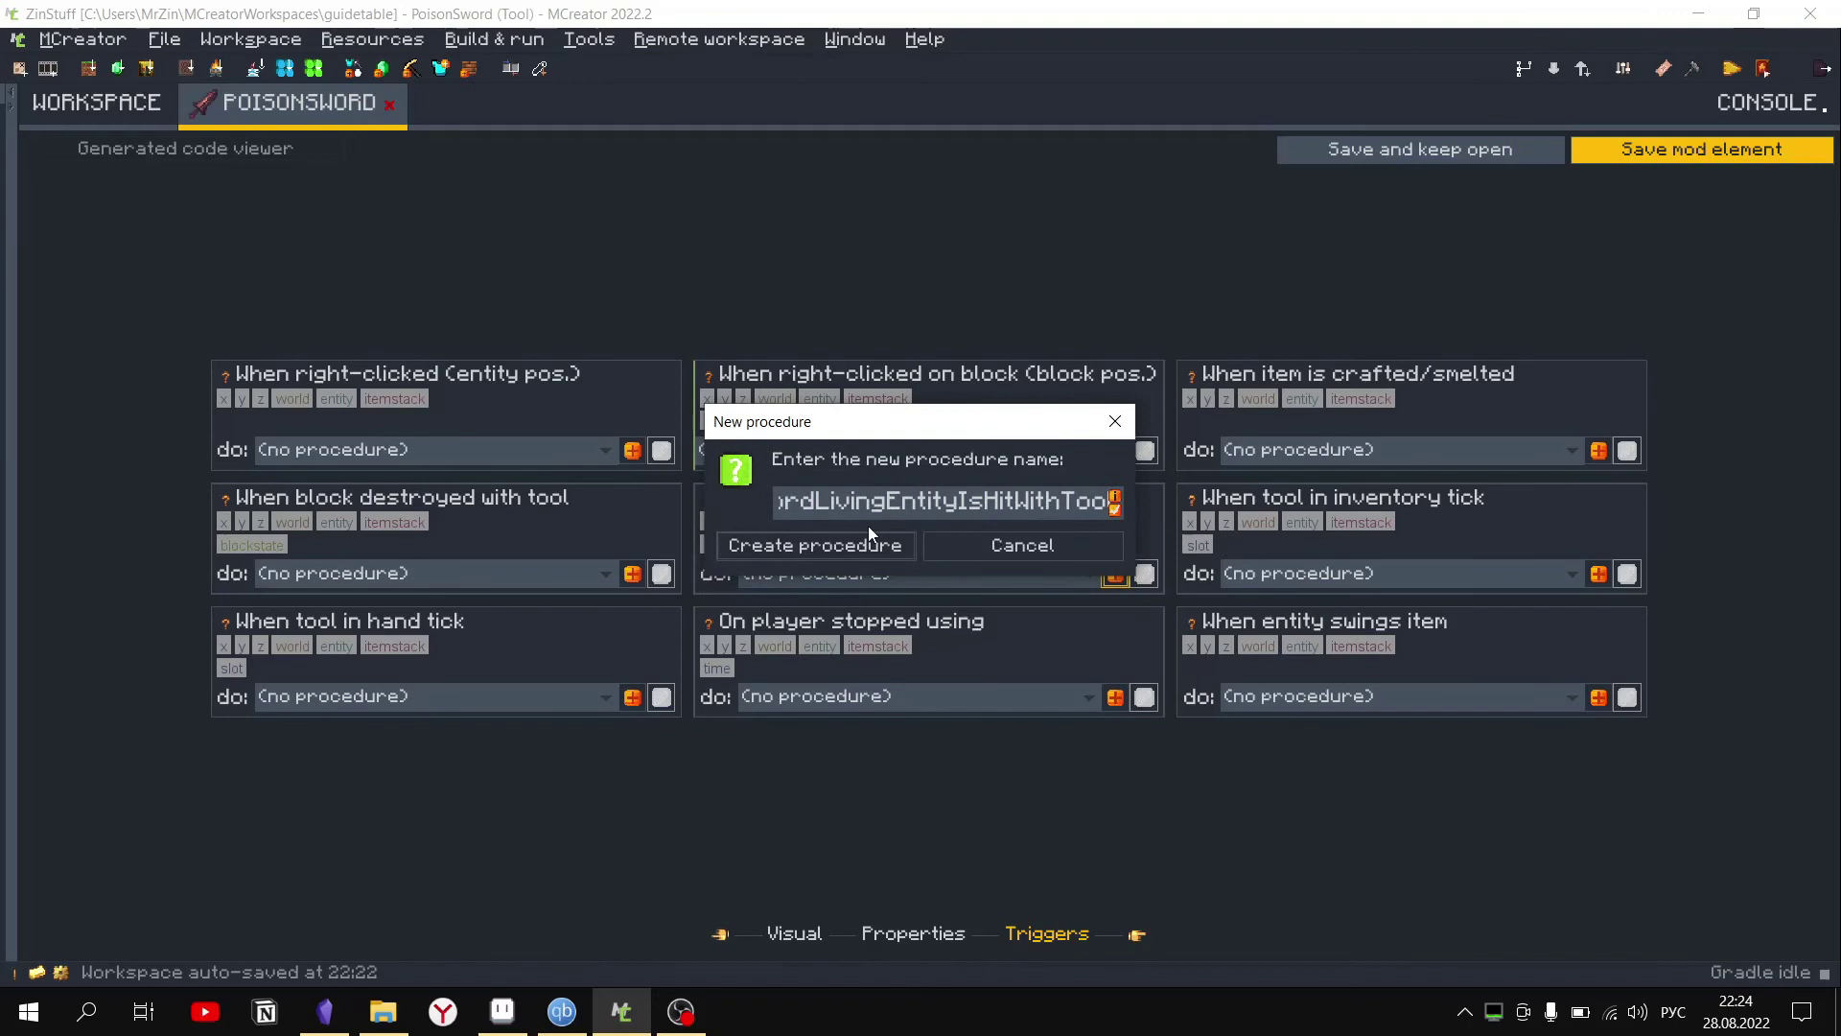
click(814, 545)
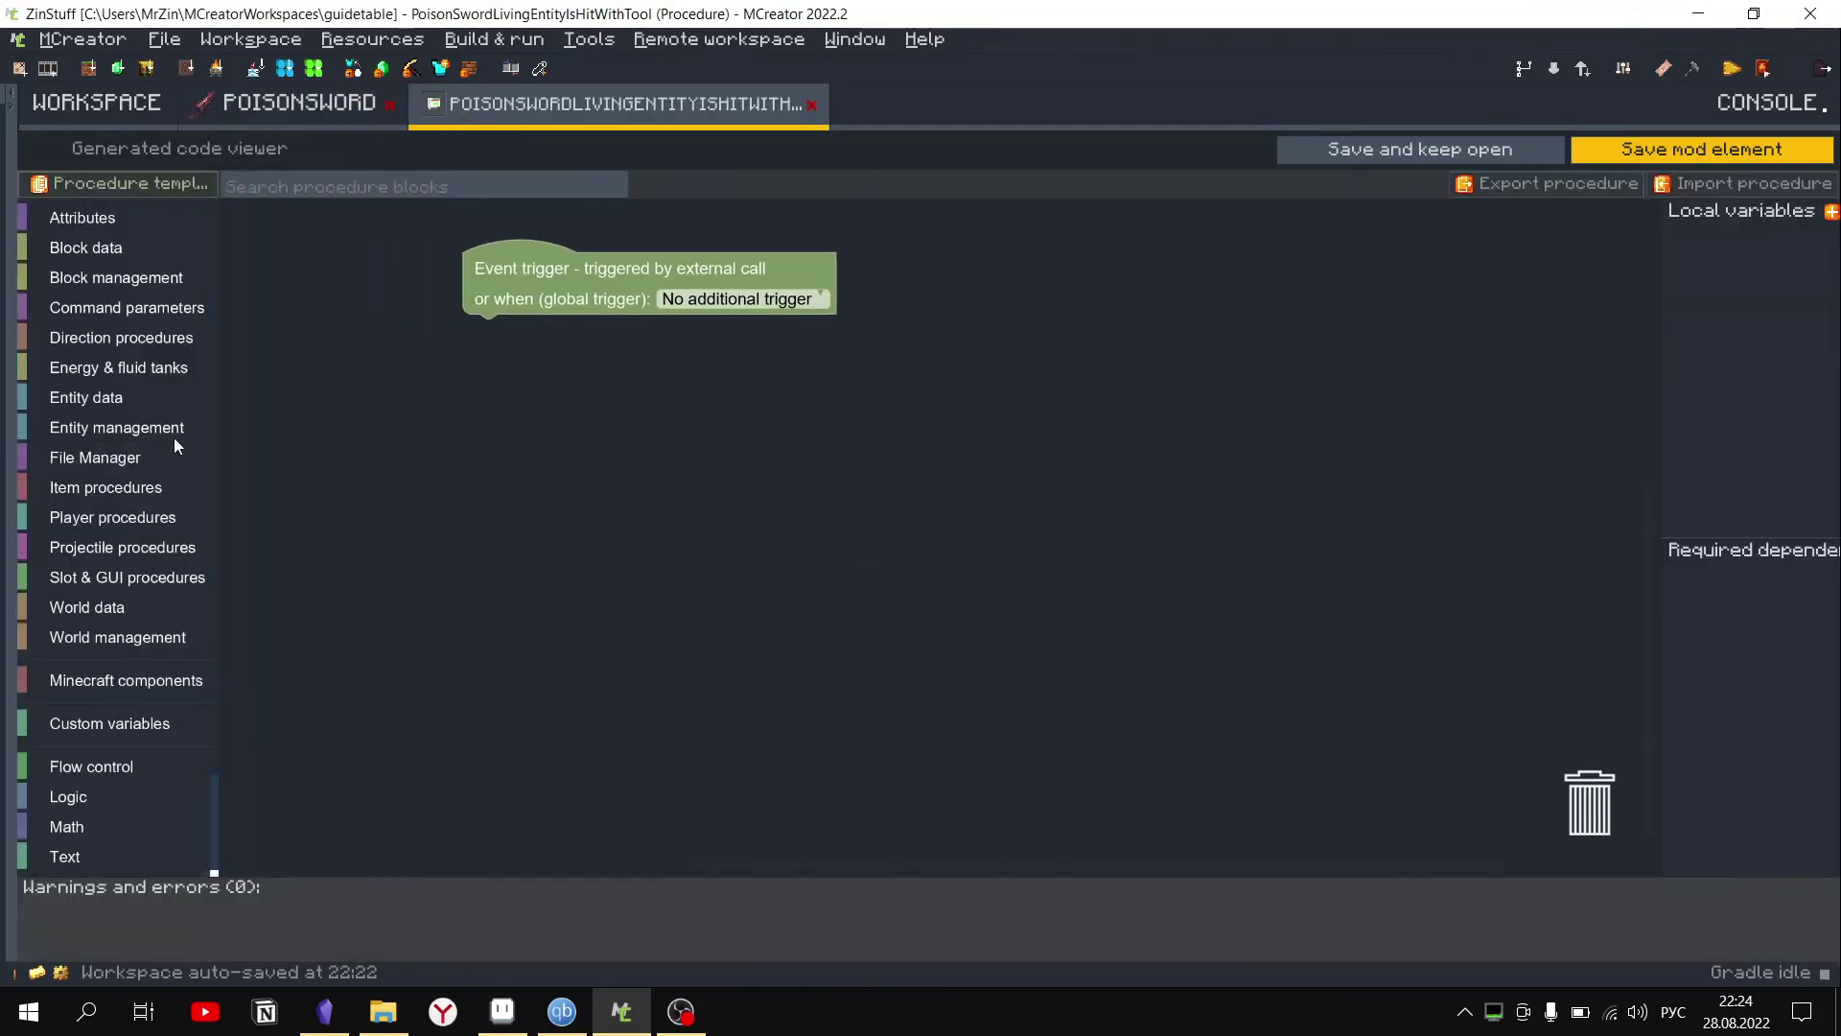
Attach an 'Add potion' block under the event trigger with the POISON effect.
click(118, 428)
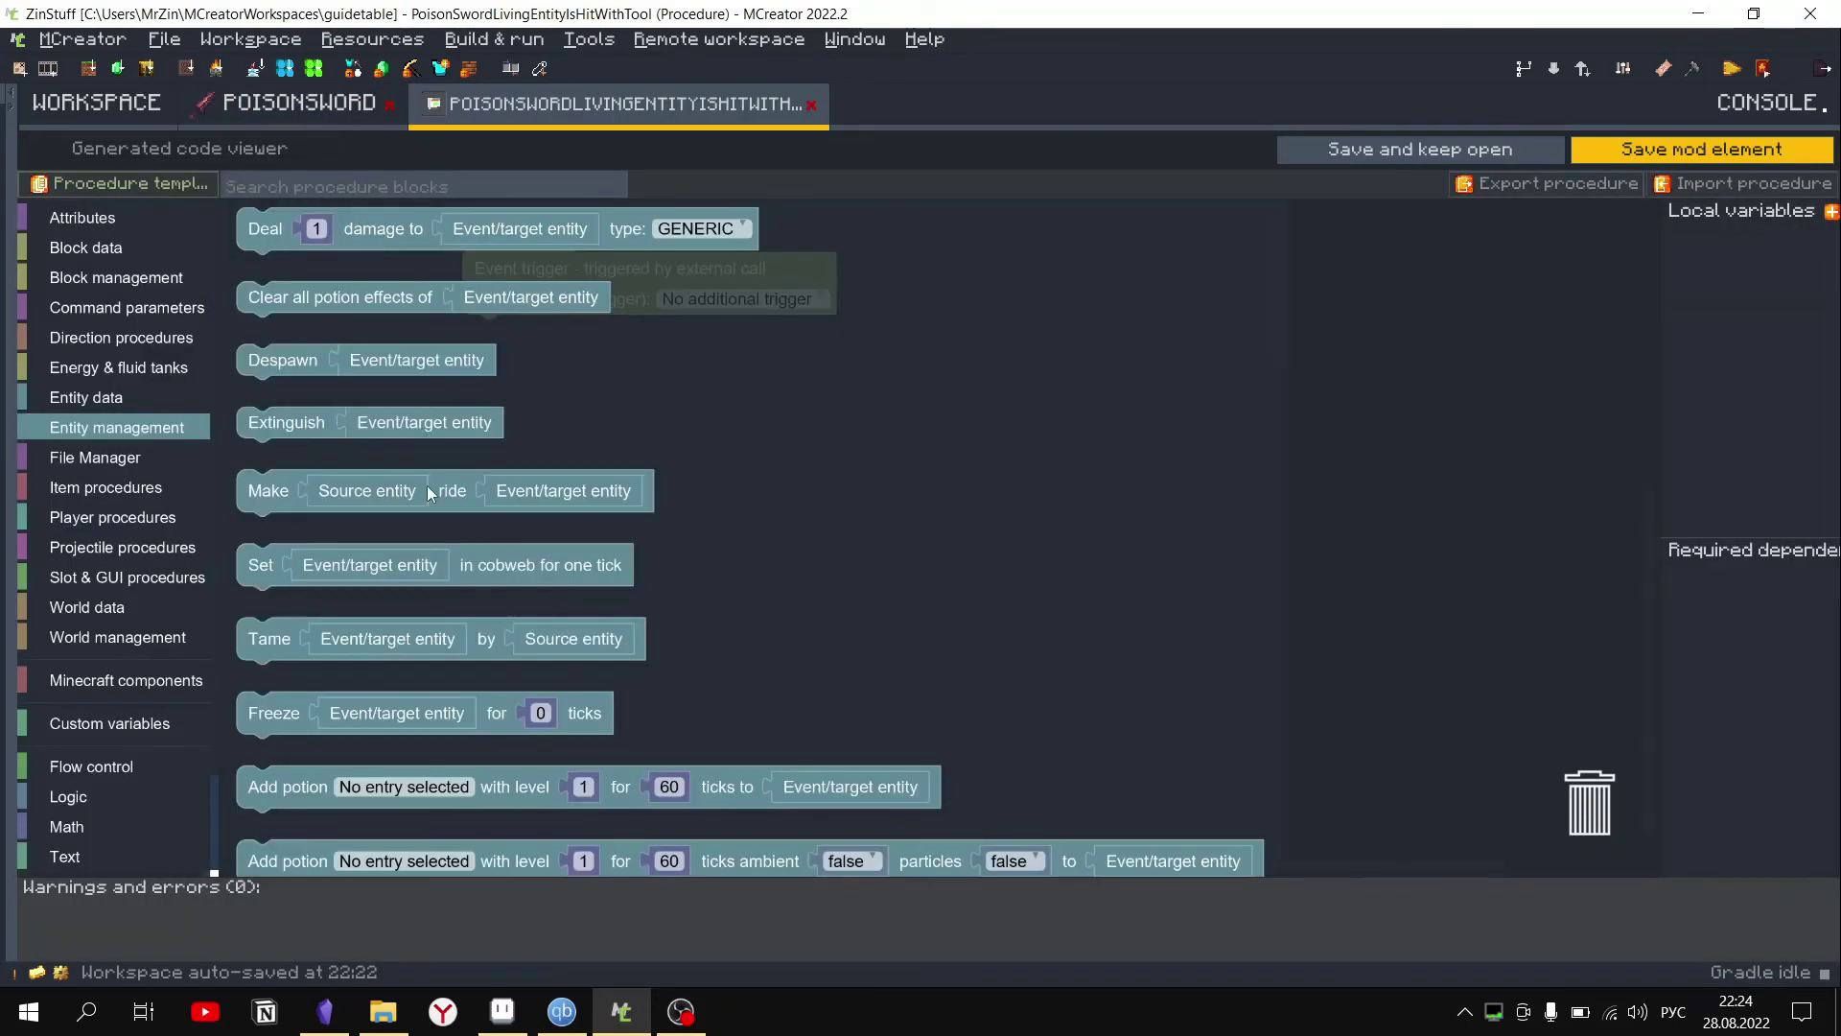
mouse_move(475, 788)
mouse_down()
mouse_move(771, 451)
mouse_move(749, 352)
mouse_up()
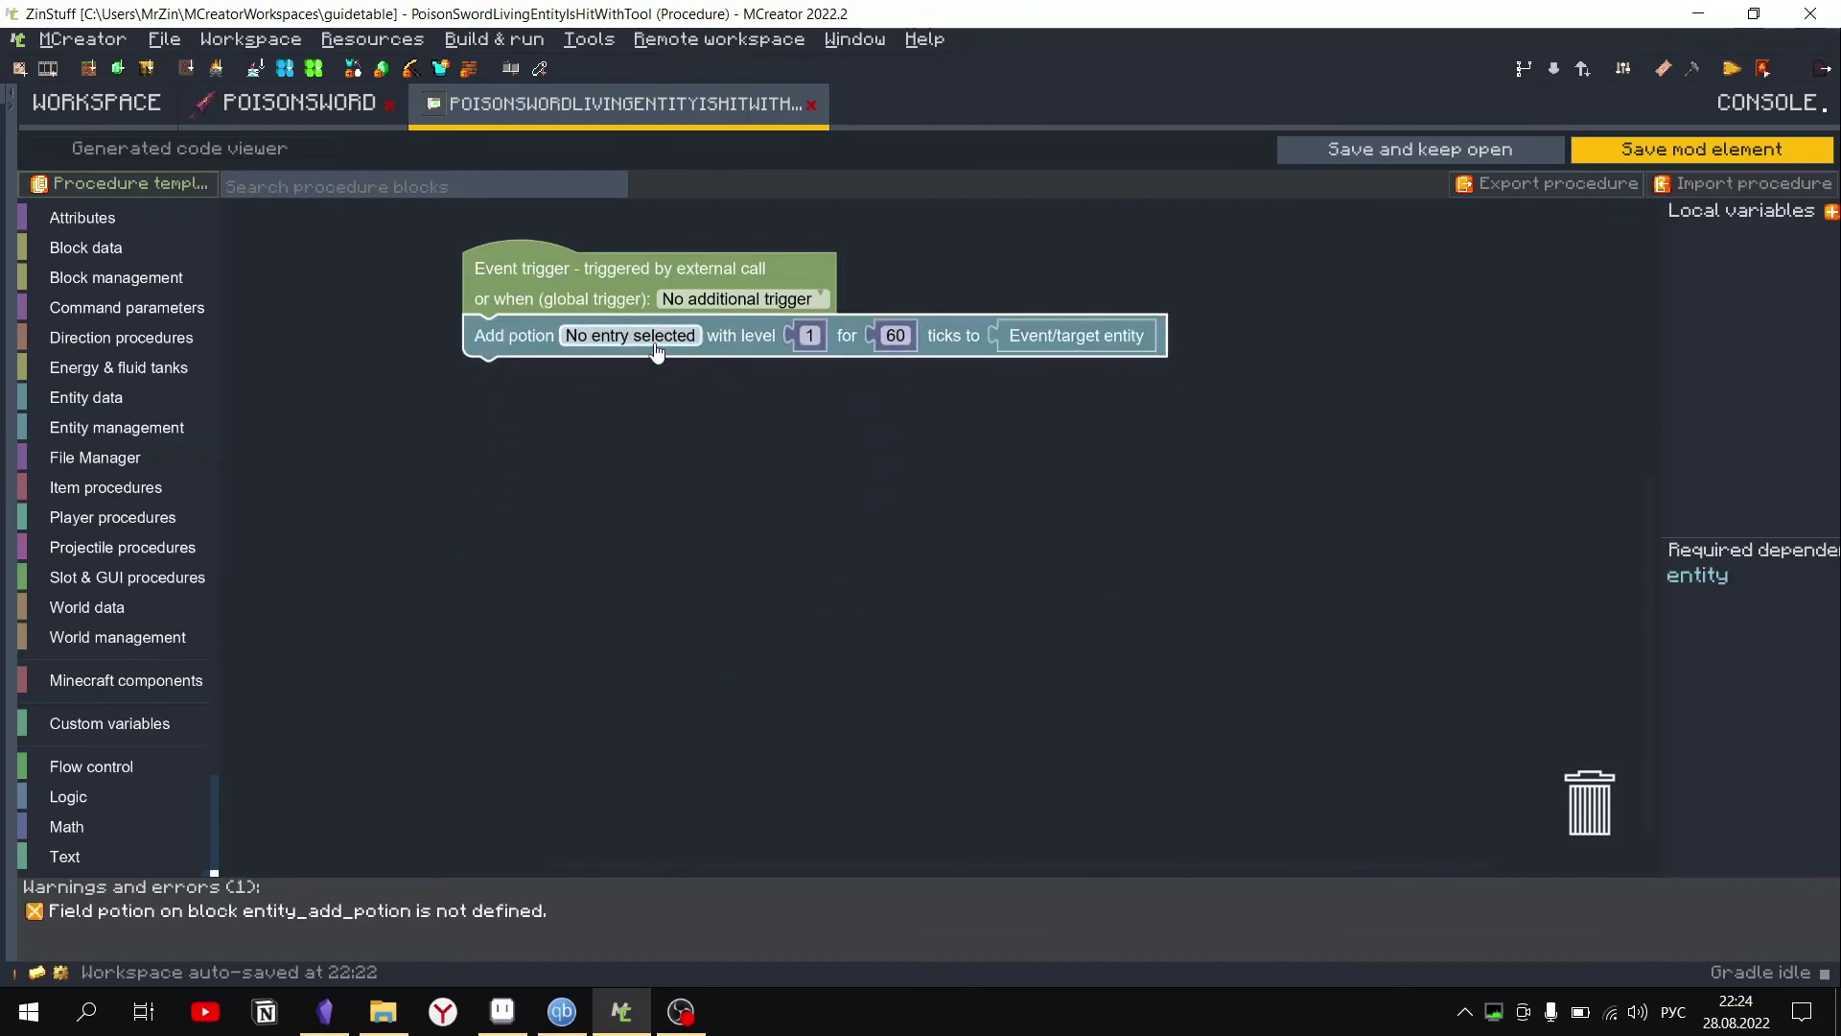
click(631, 334)
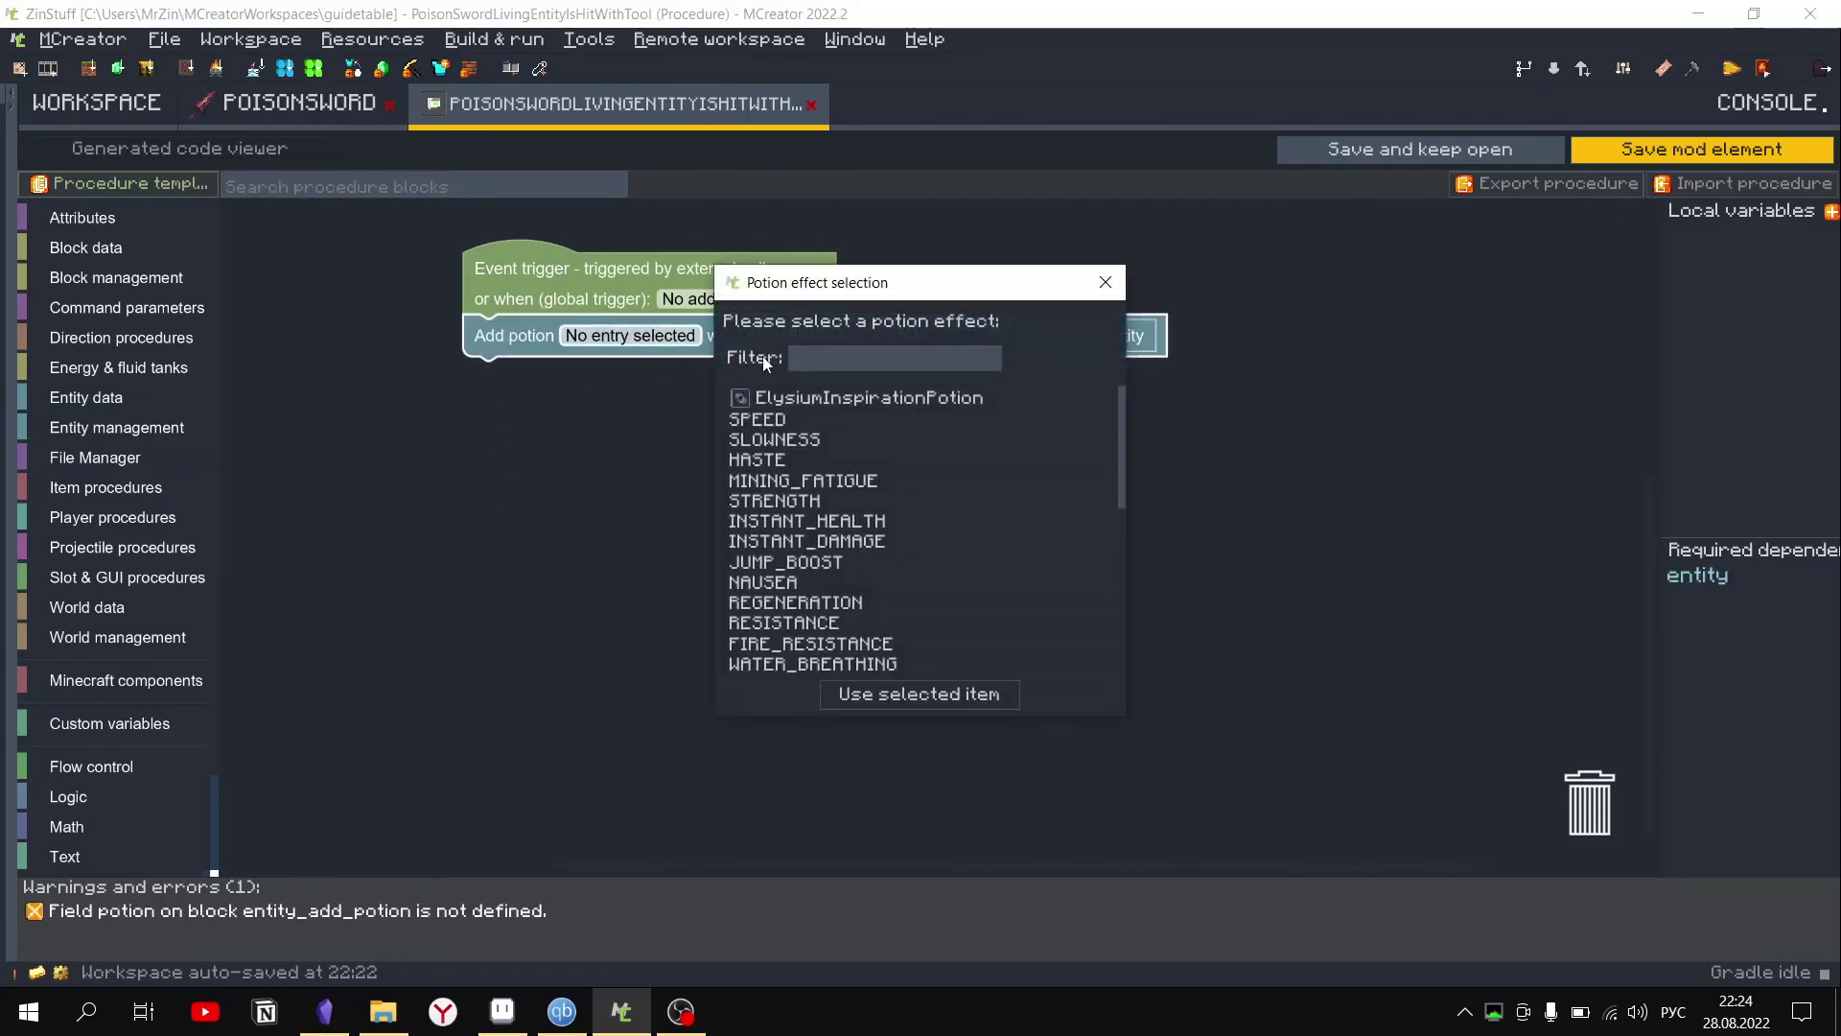
text(з)
key(BackSpace)
text(з)
key(BackSpace)
key(alt+shift)
text(p)
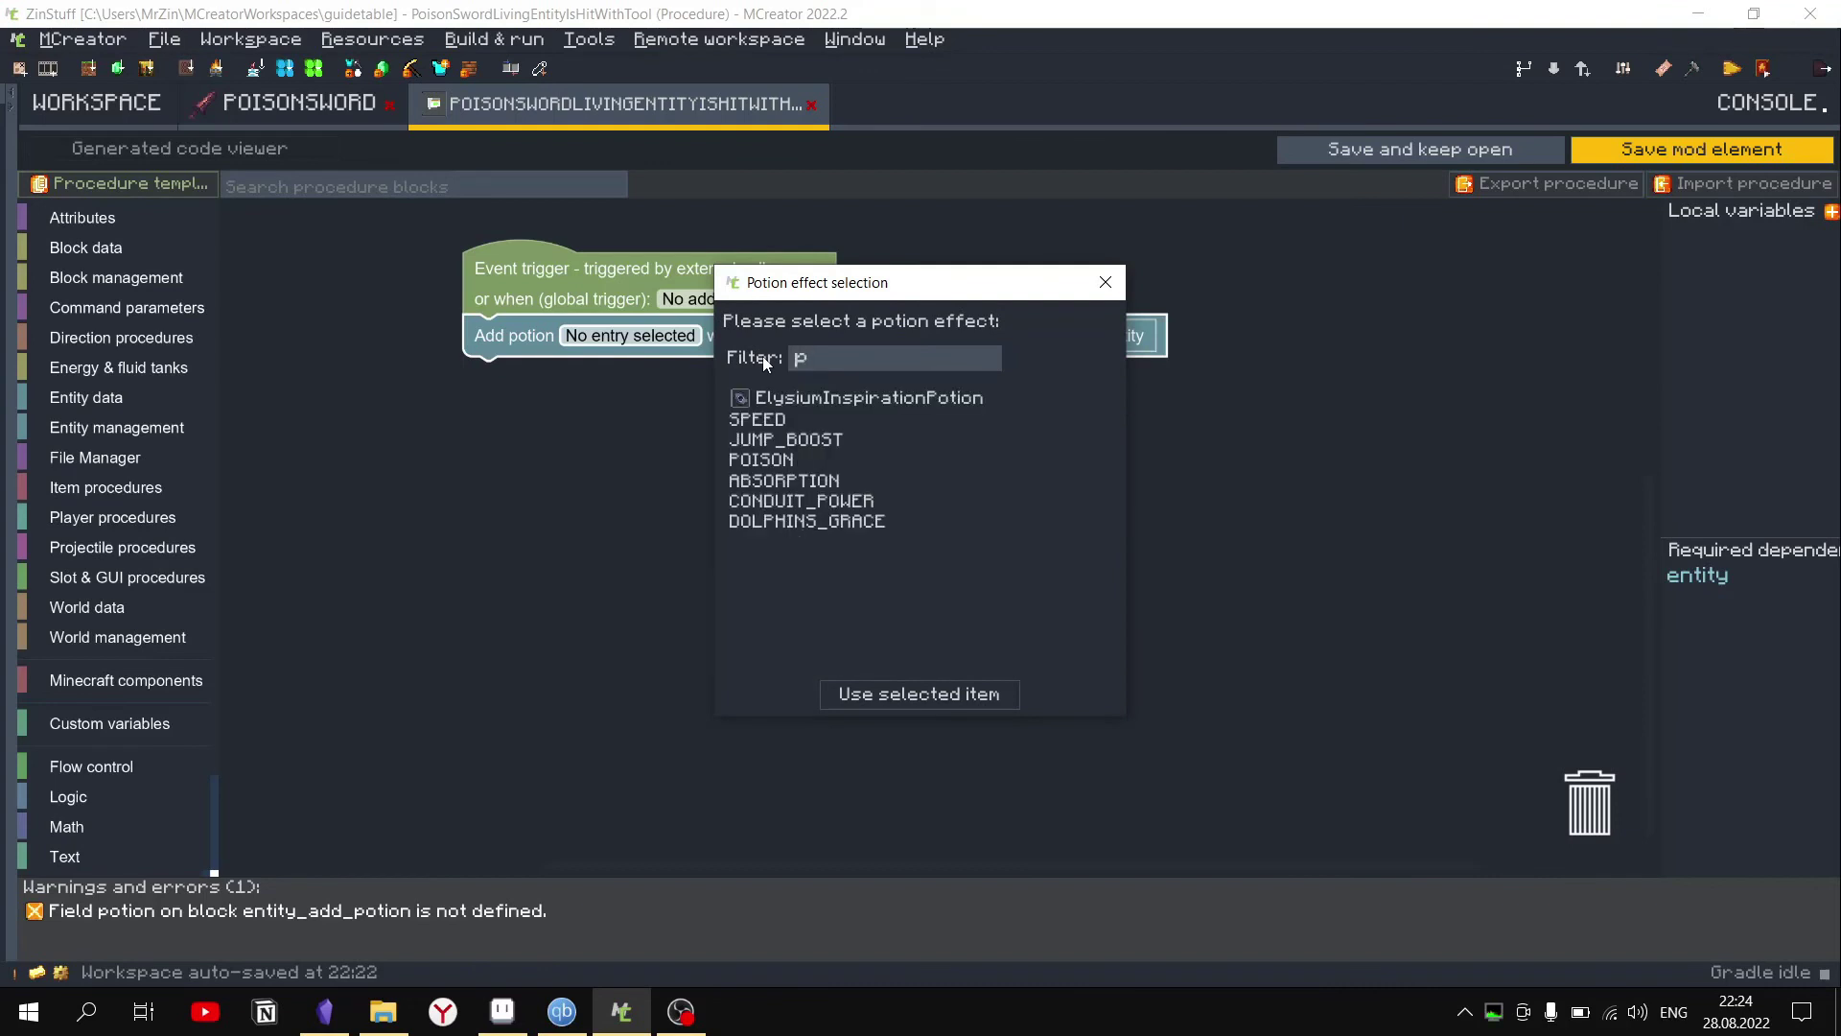
double_click(762, 460)
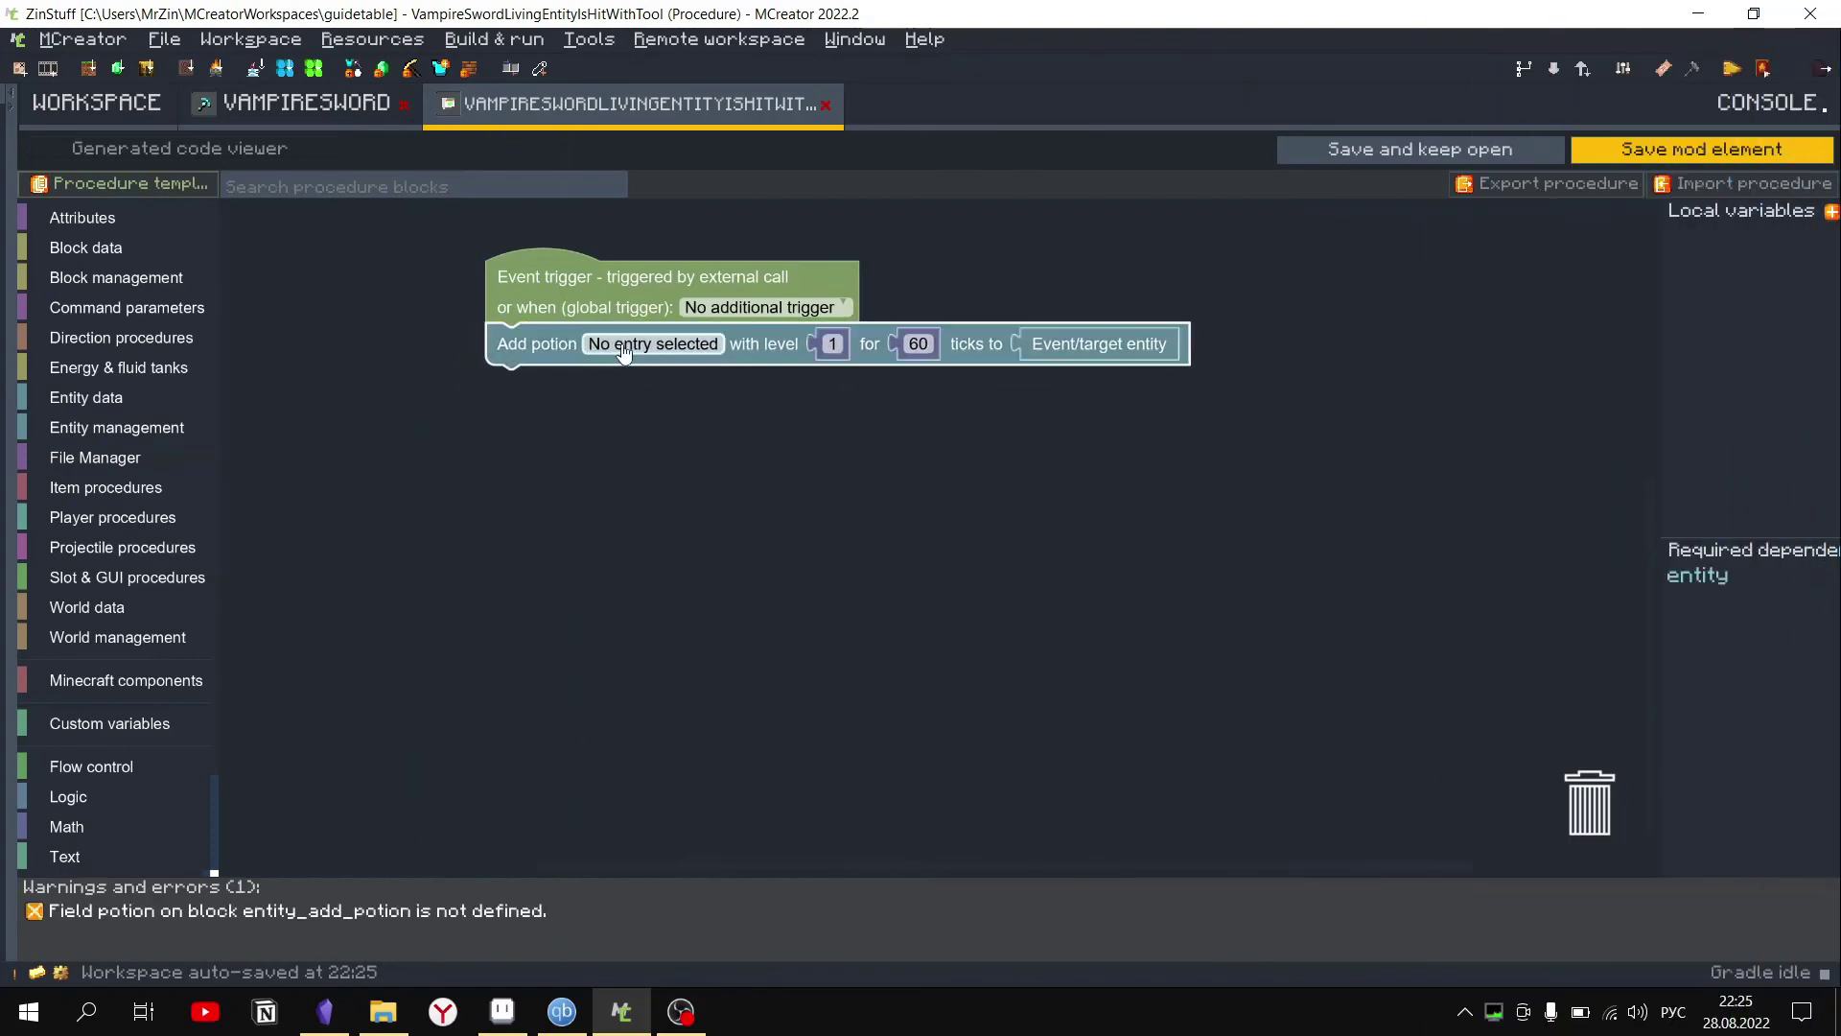
Set the VampireSword procedure's add-potion effect to POISON.
click(624, 350)
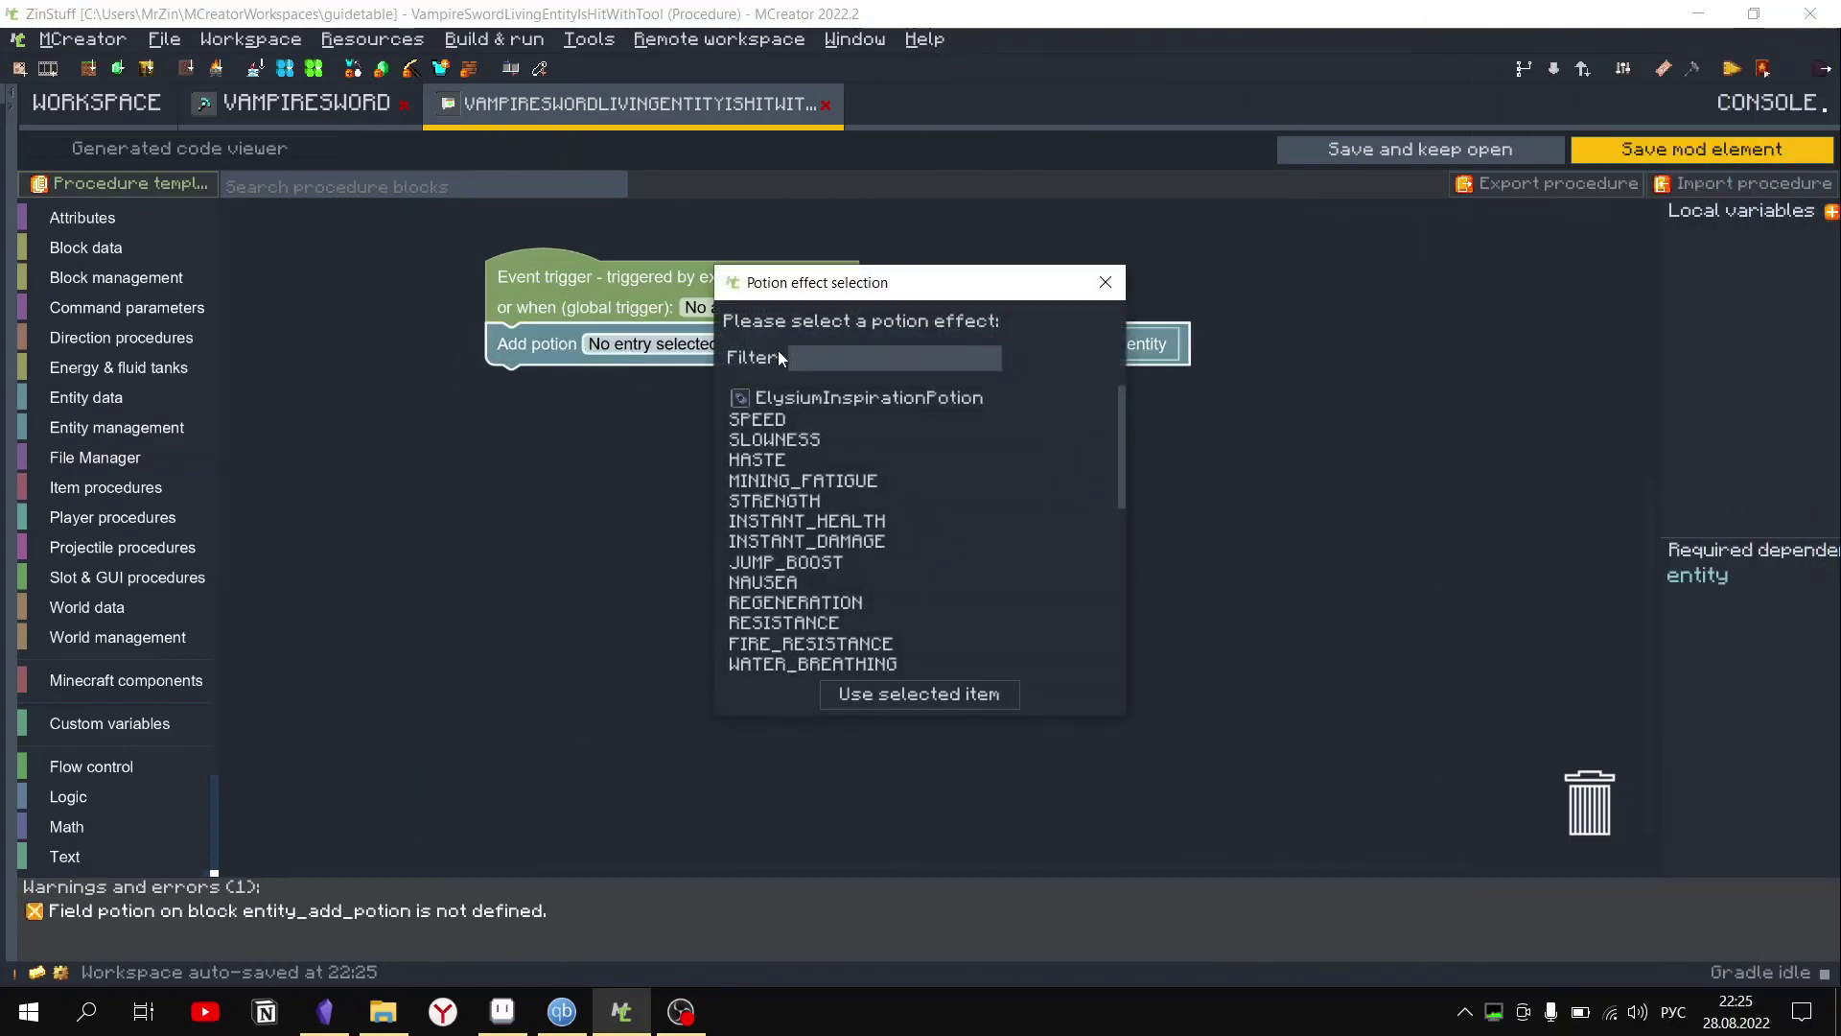
text(p)
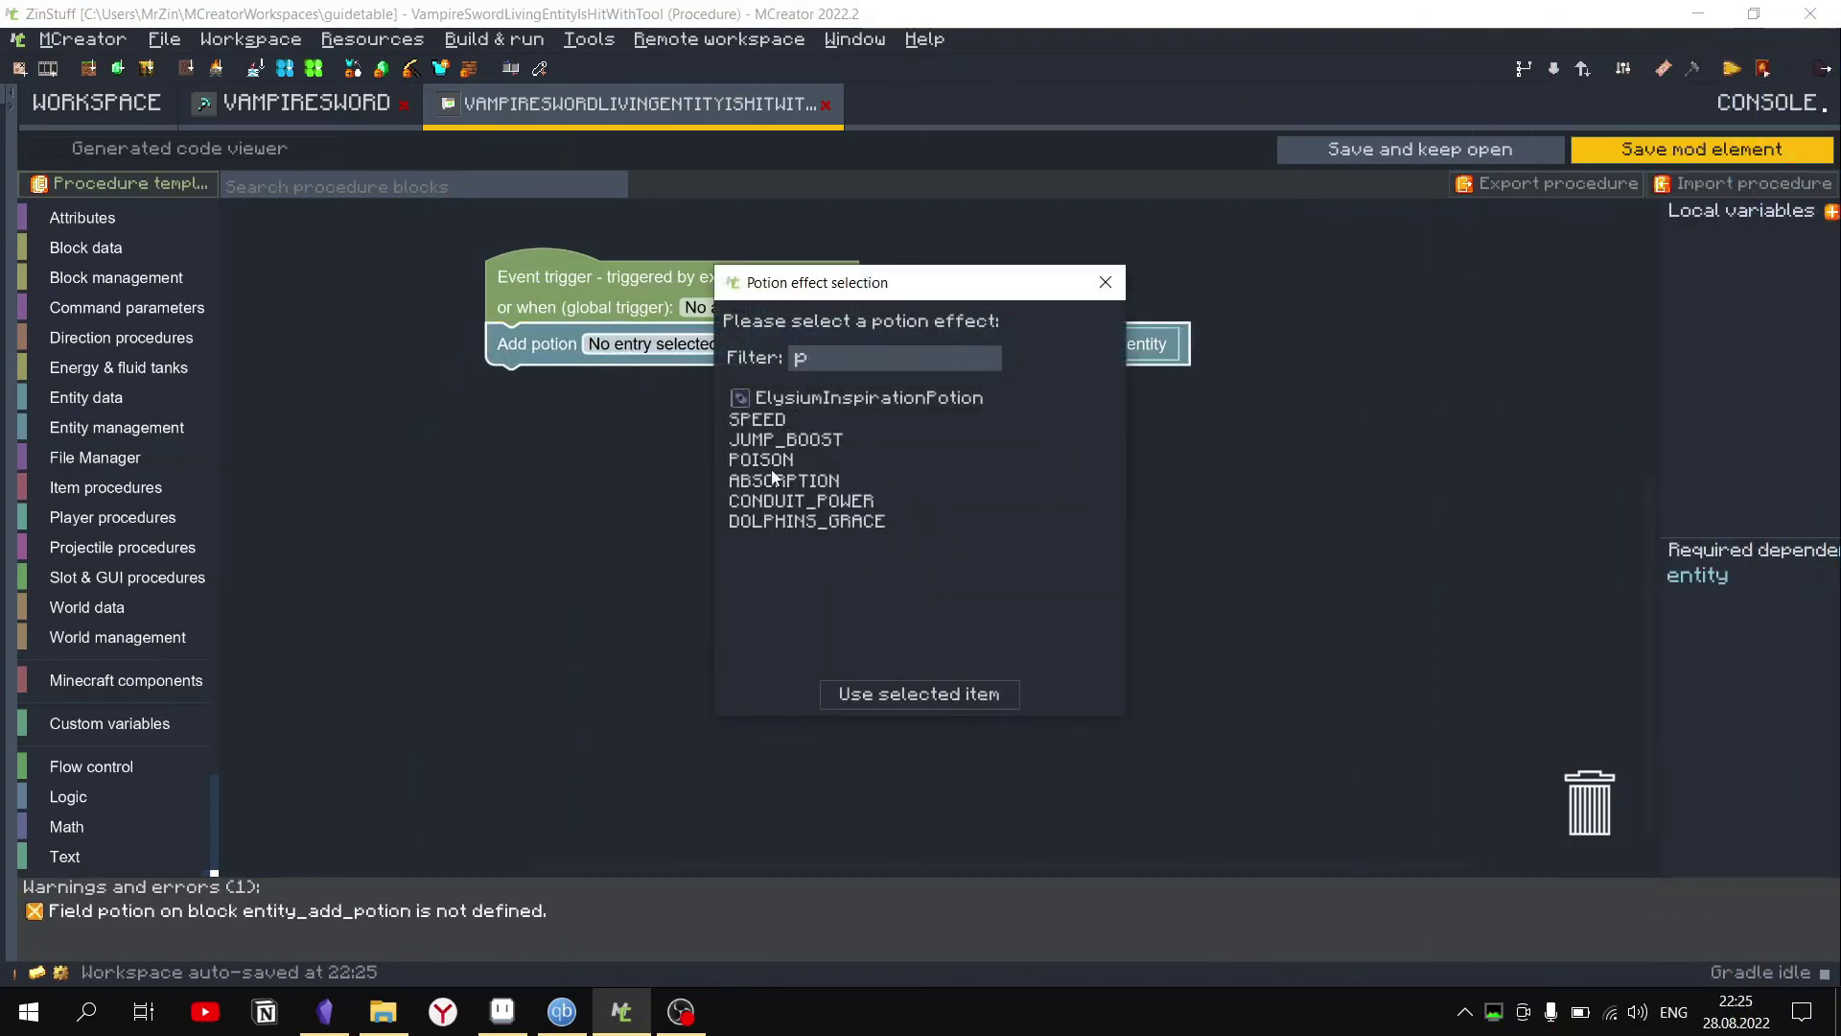
double_click(762, 459)
click(979, 410)
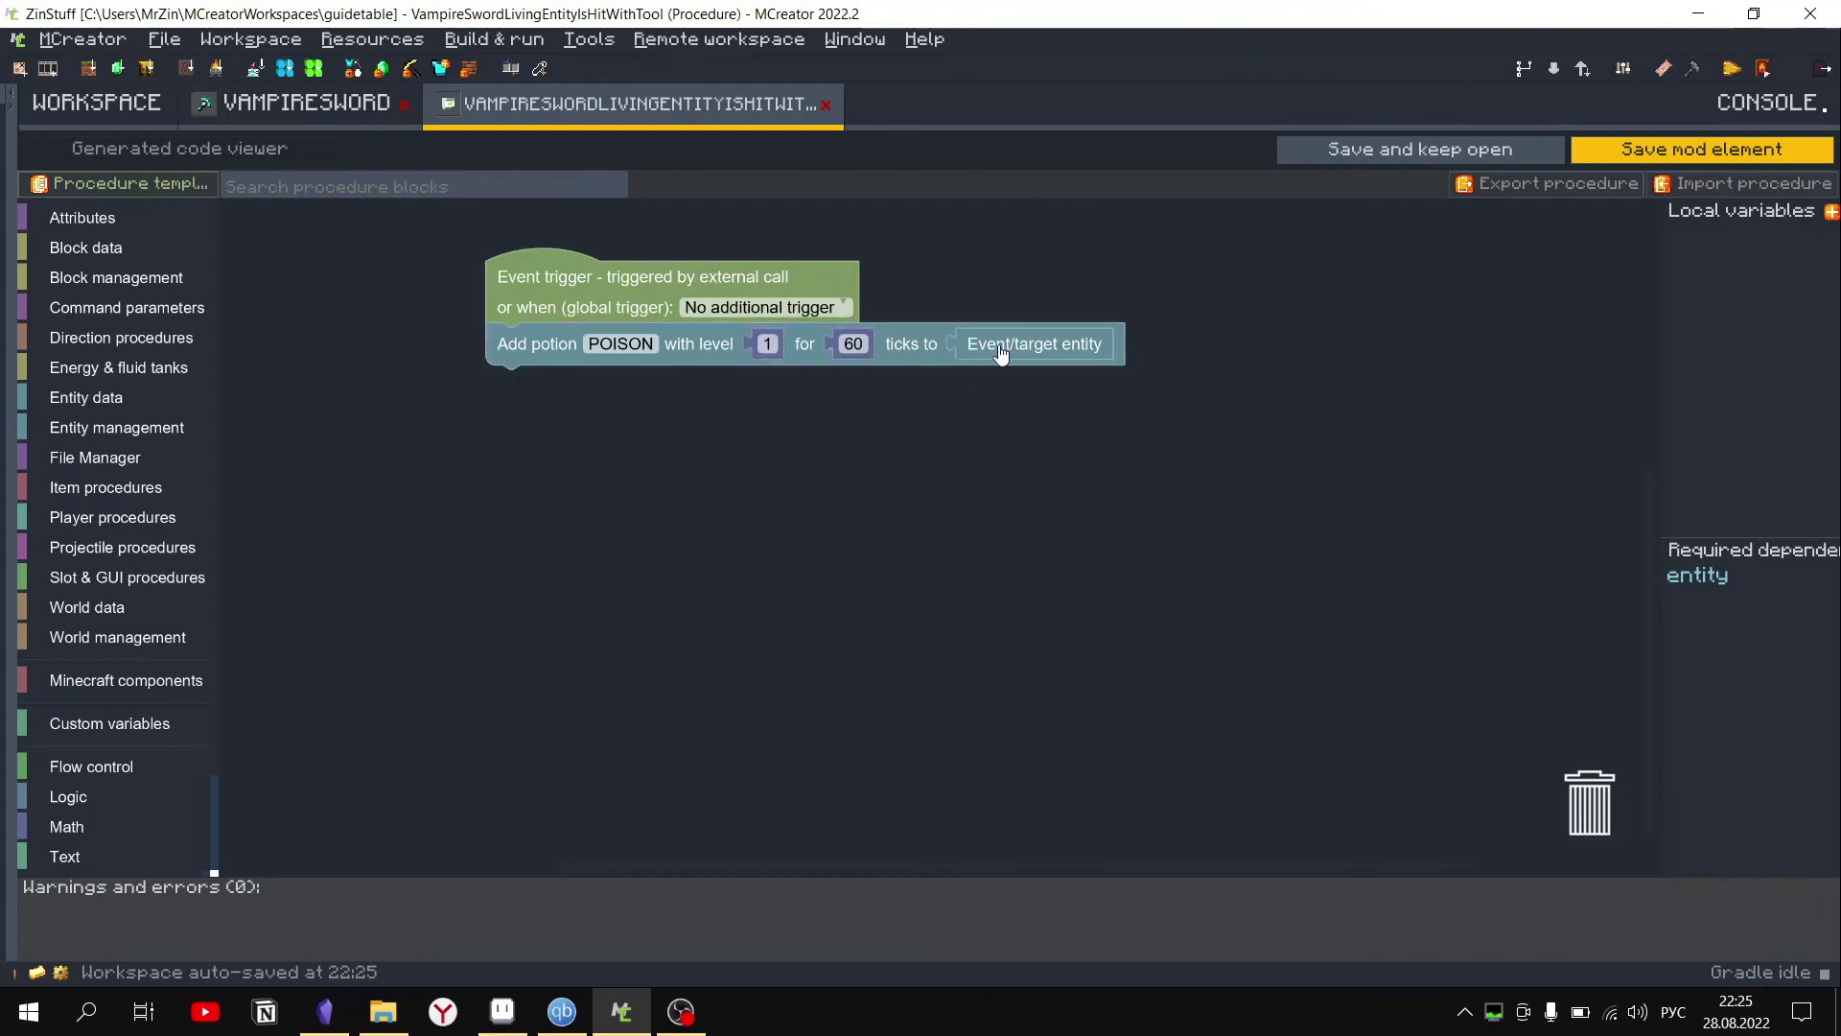
Replace the target entity with Source entity as the potion recipient.
drag(1002, 356, 1003, 429)
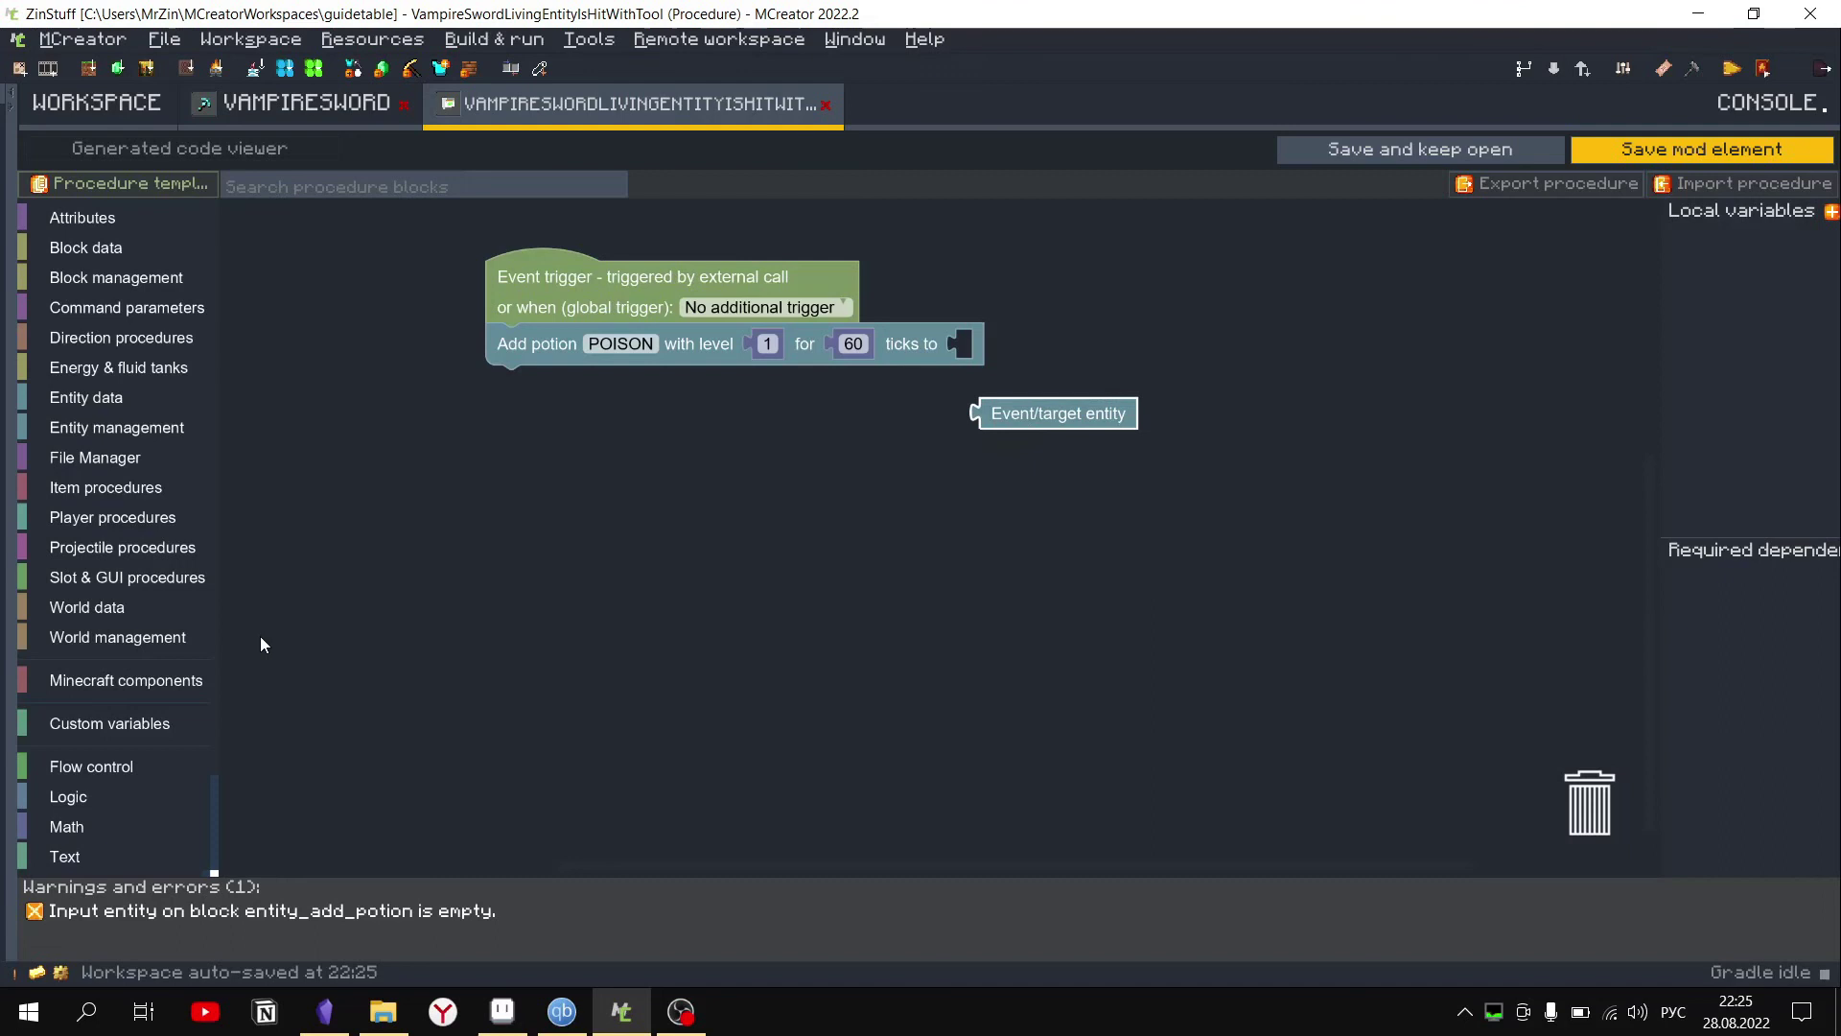
click(156, 682)
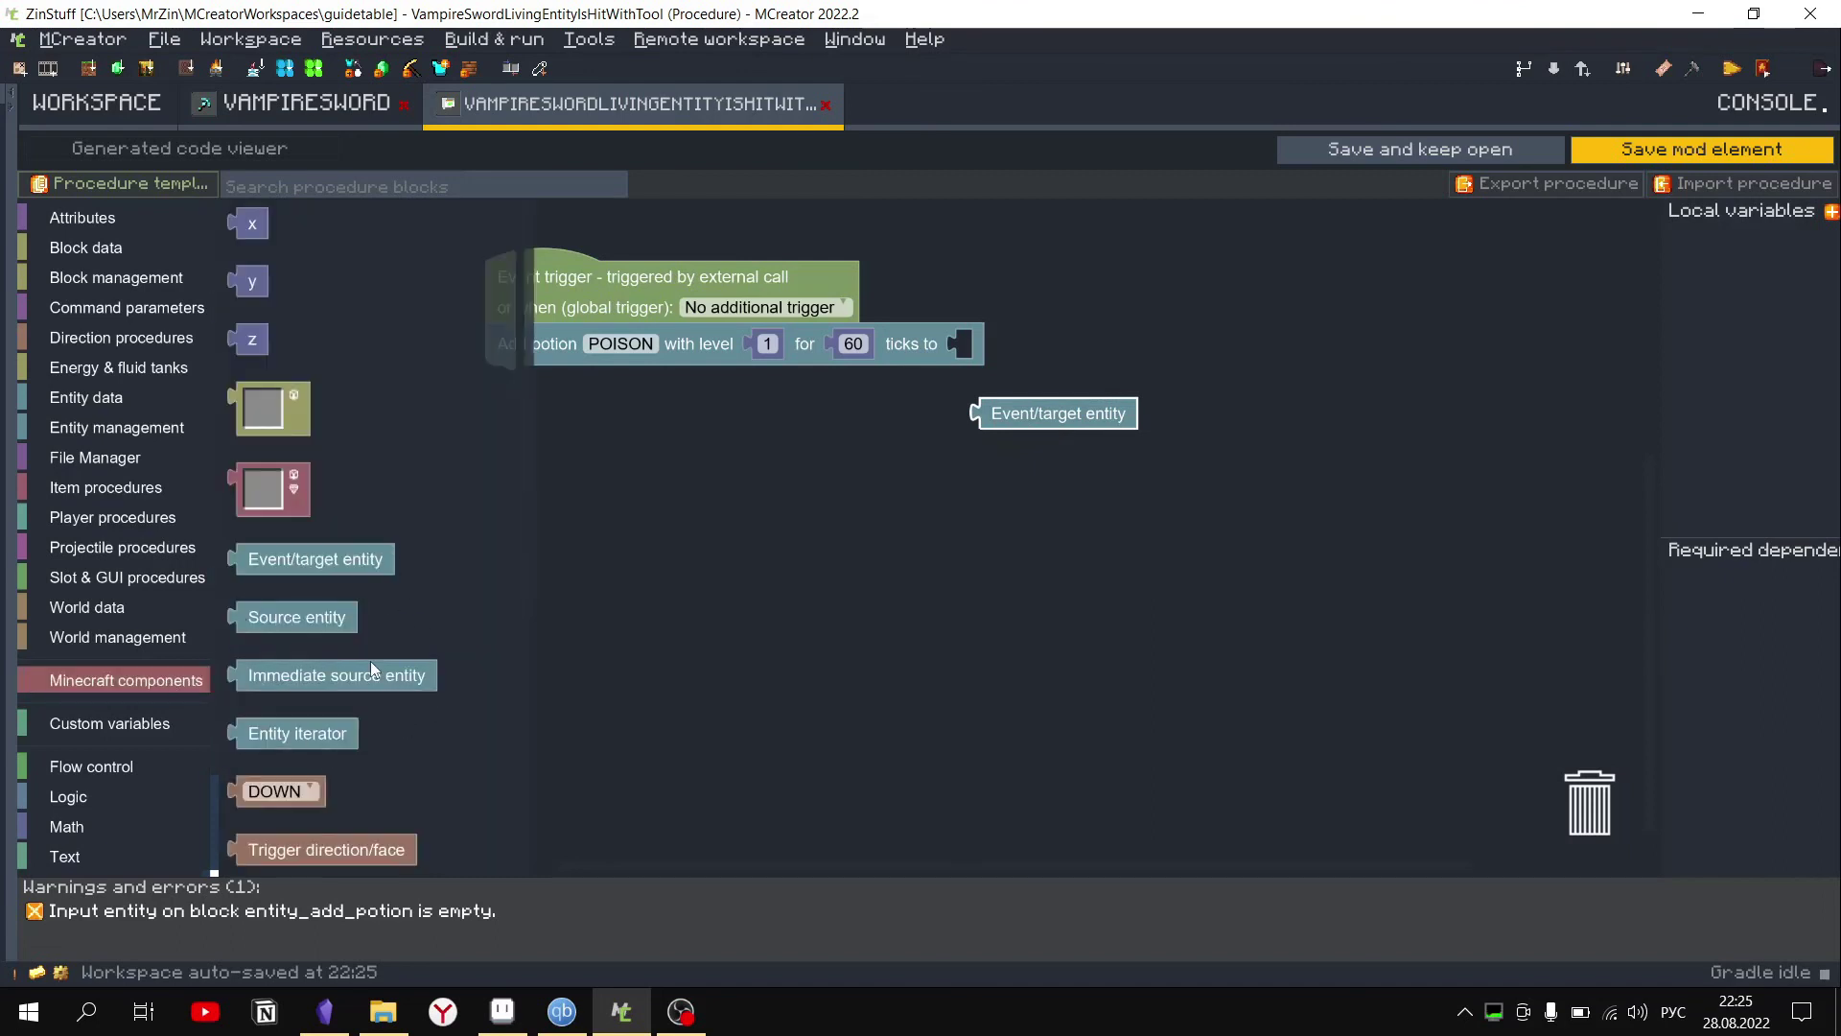
drag(277, 625, 997, 367)
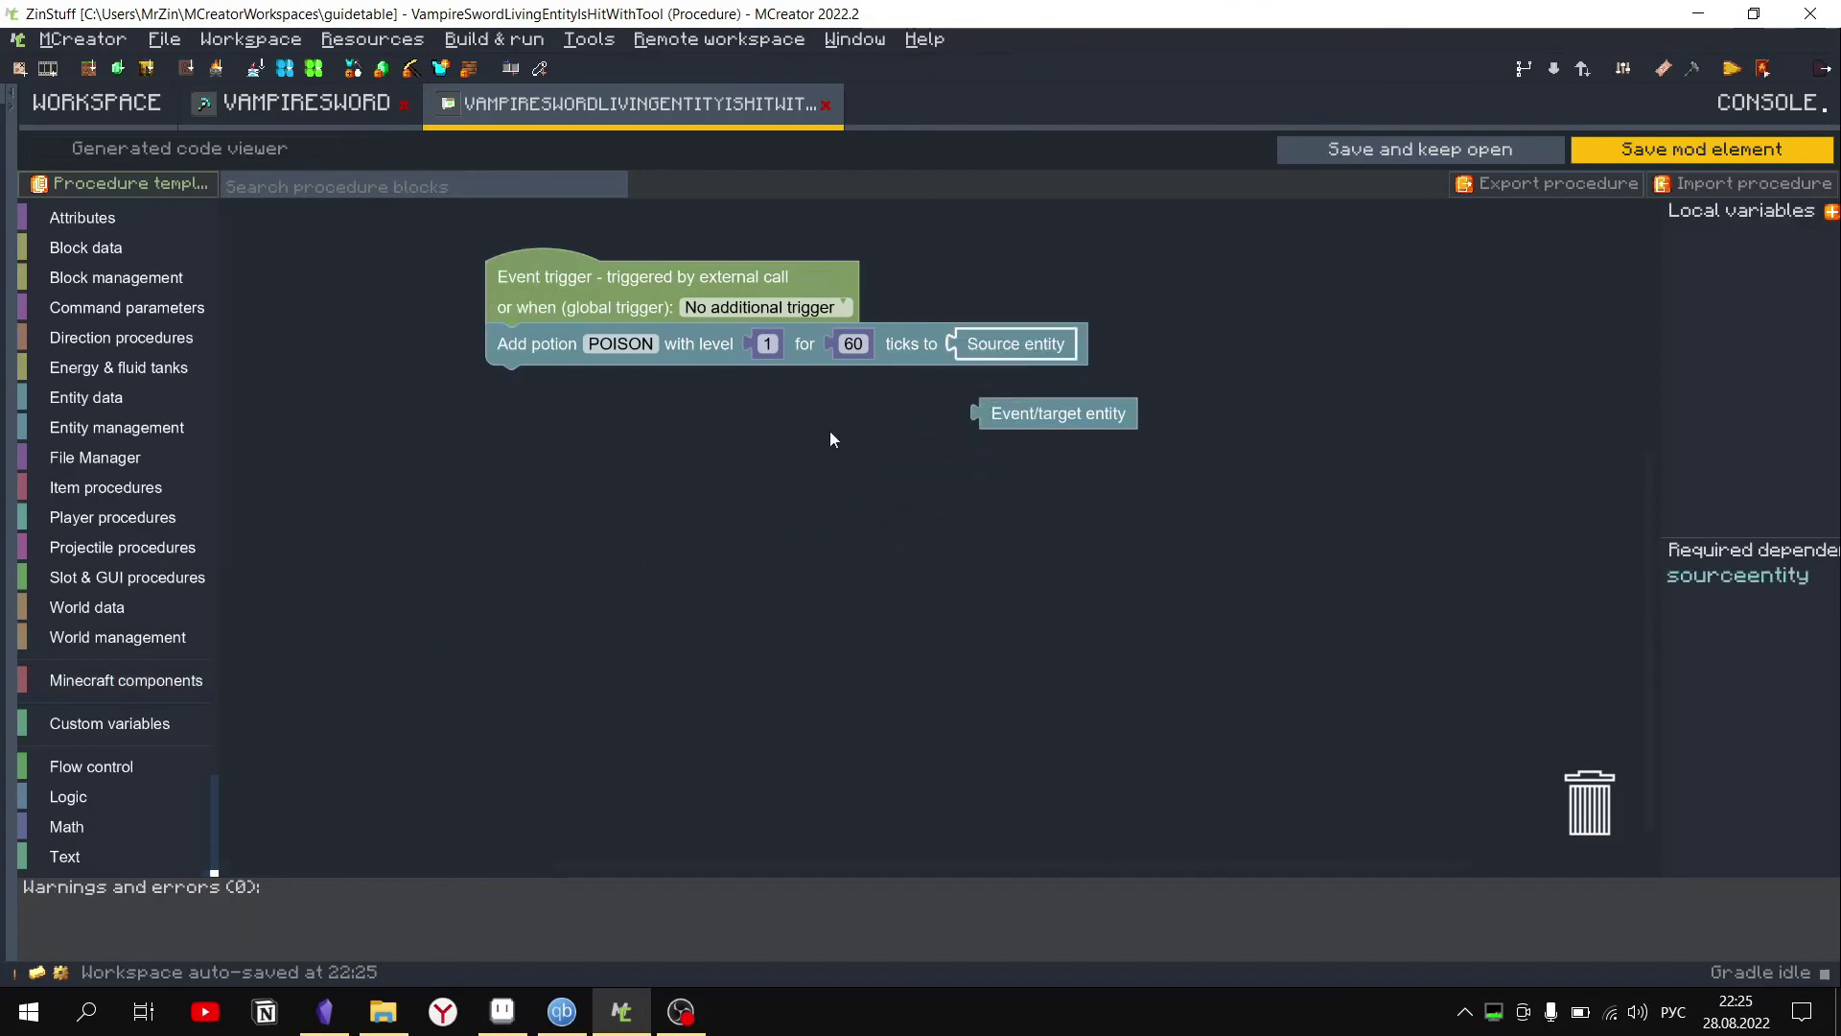
Change the potion effect to INSTANT_HEALTH and save the procedure.
click(620, 344)
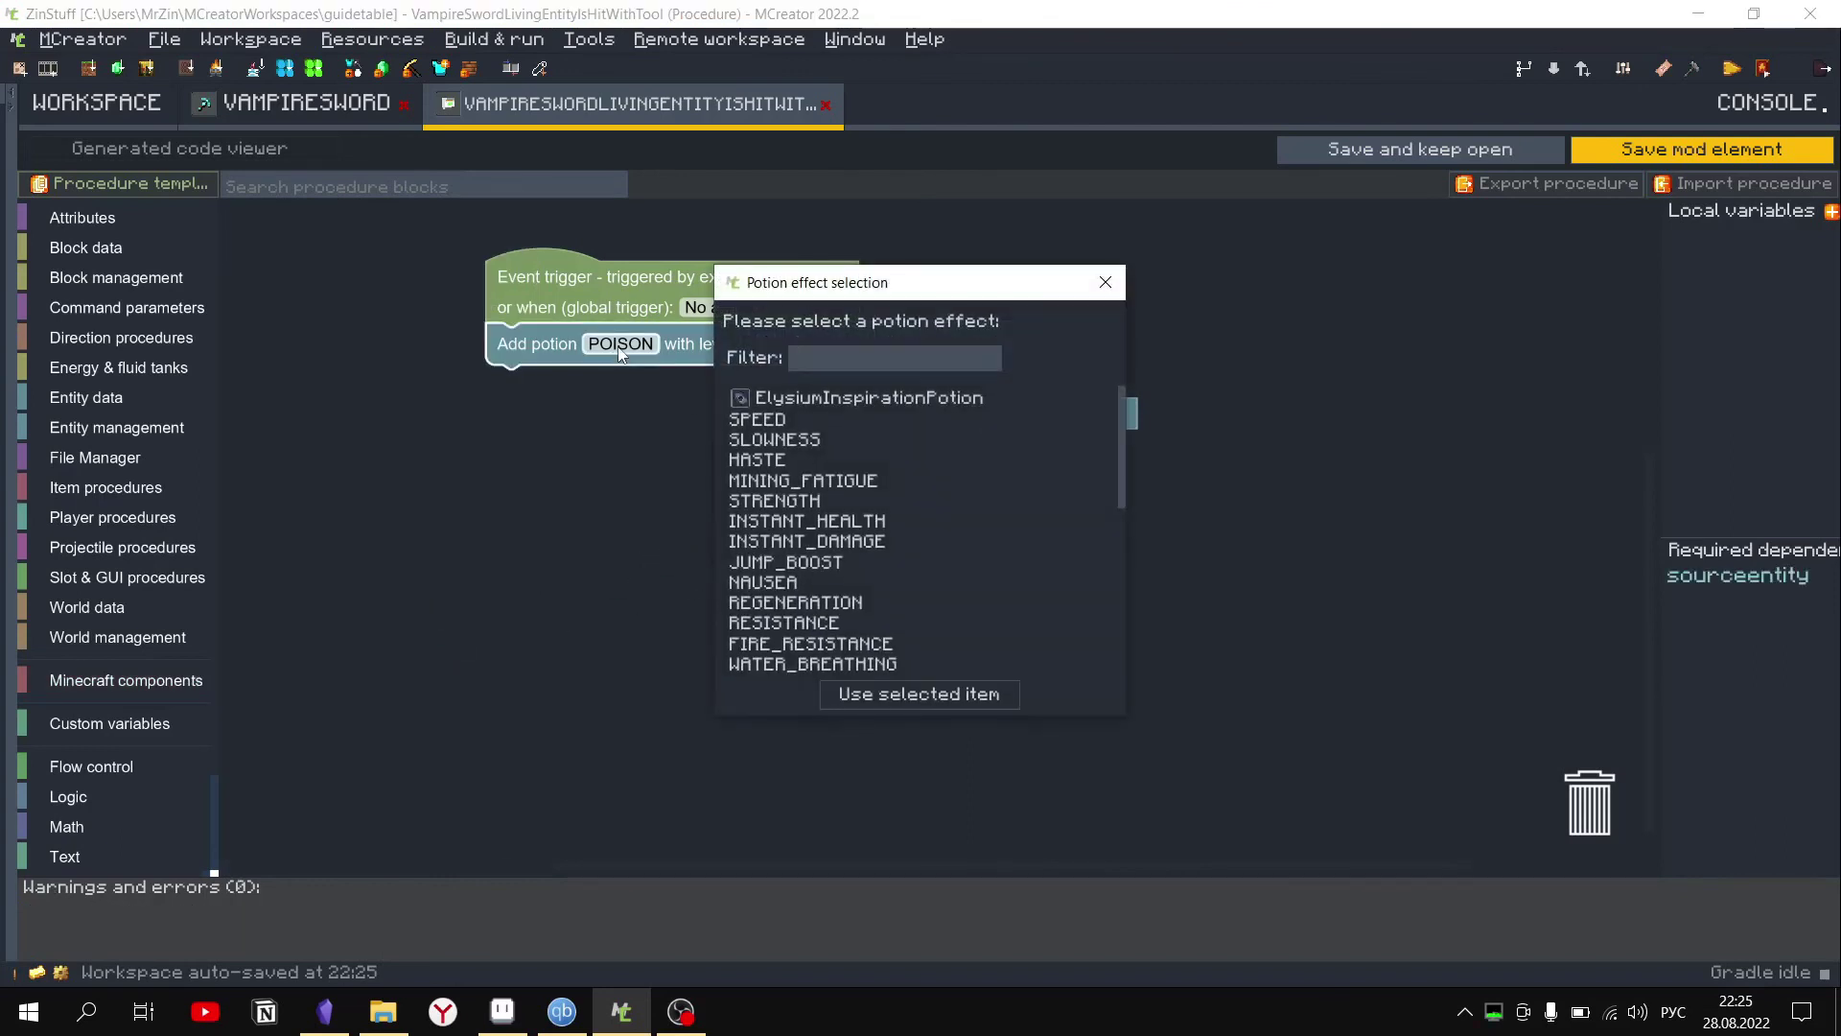
double_click(806, 521)
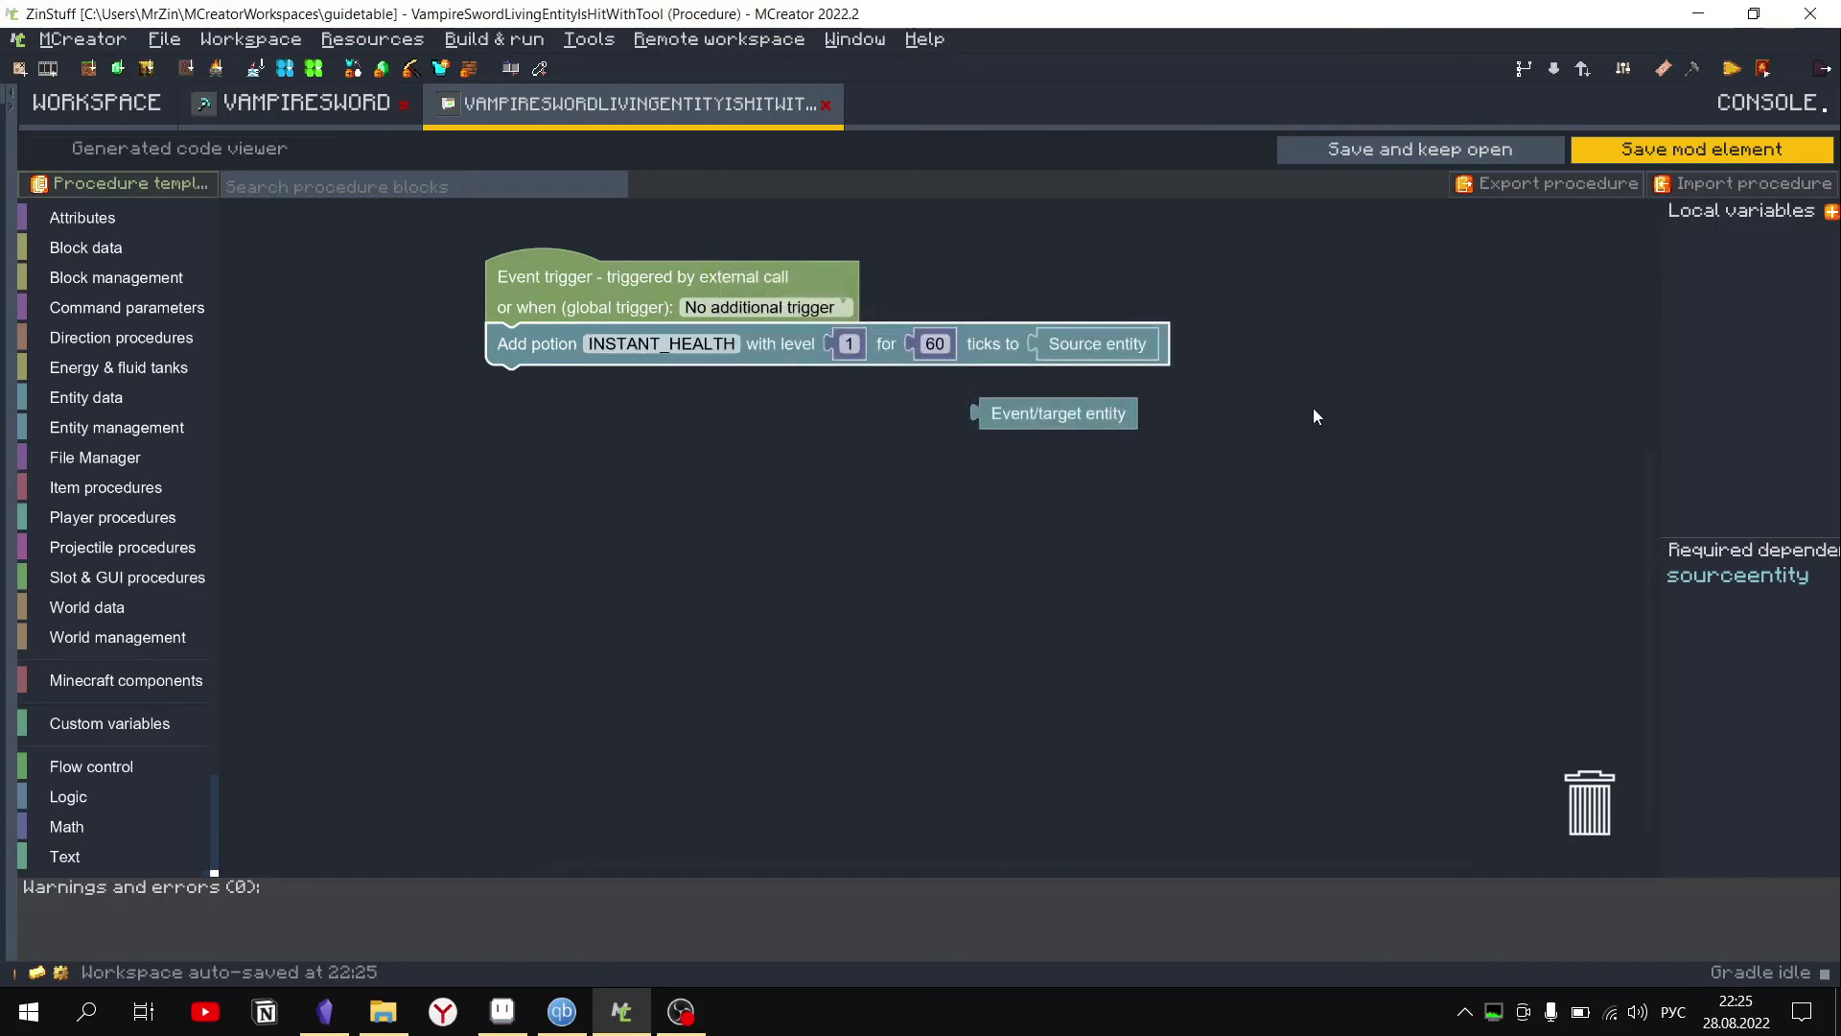
click(1720, 149)
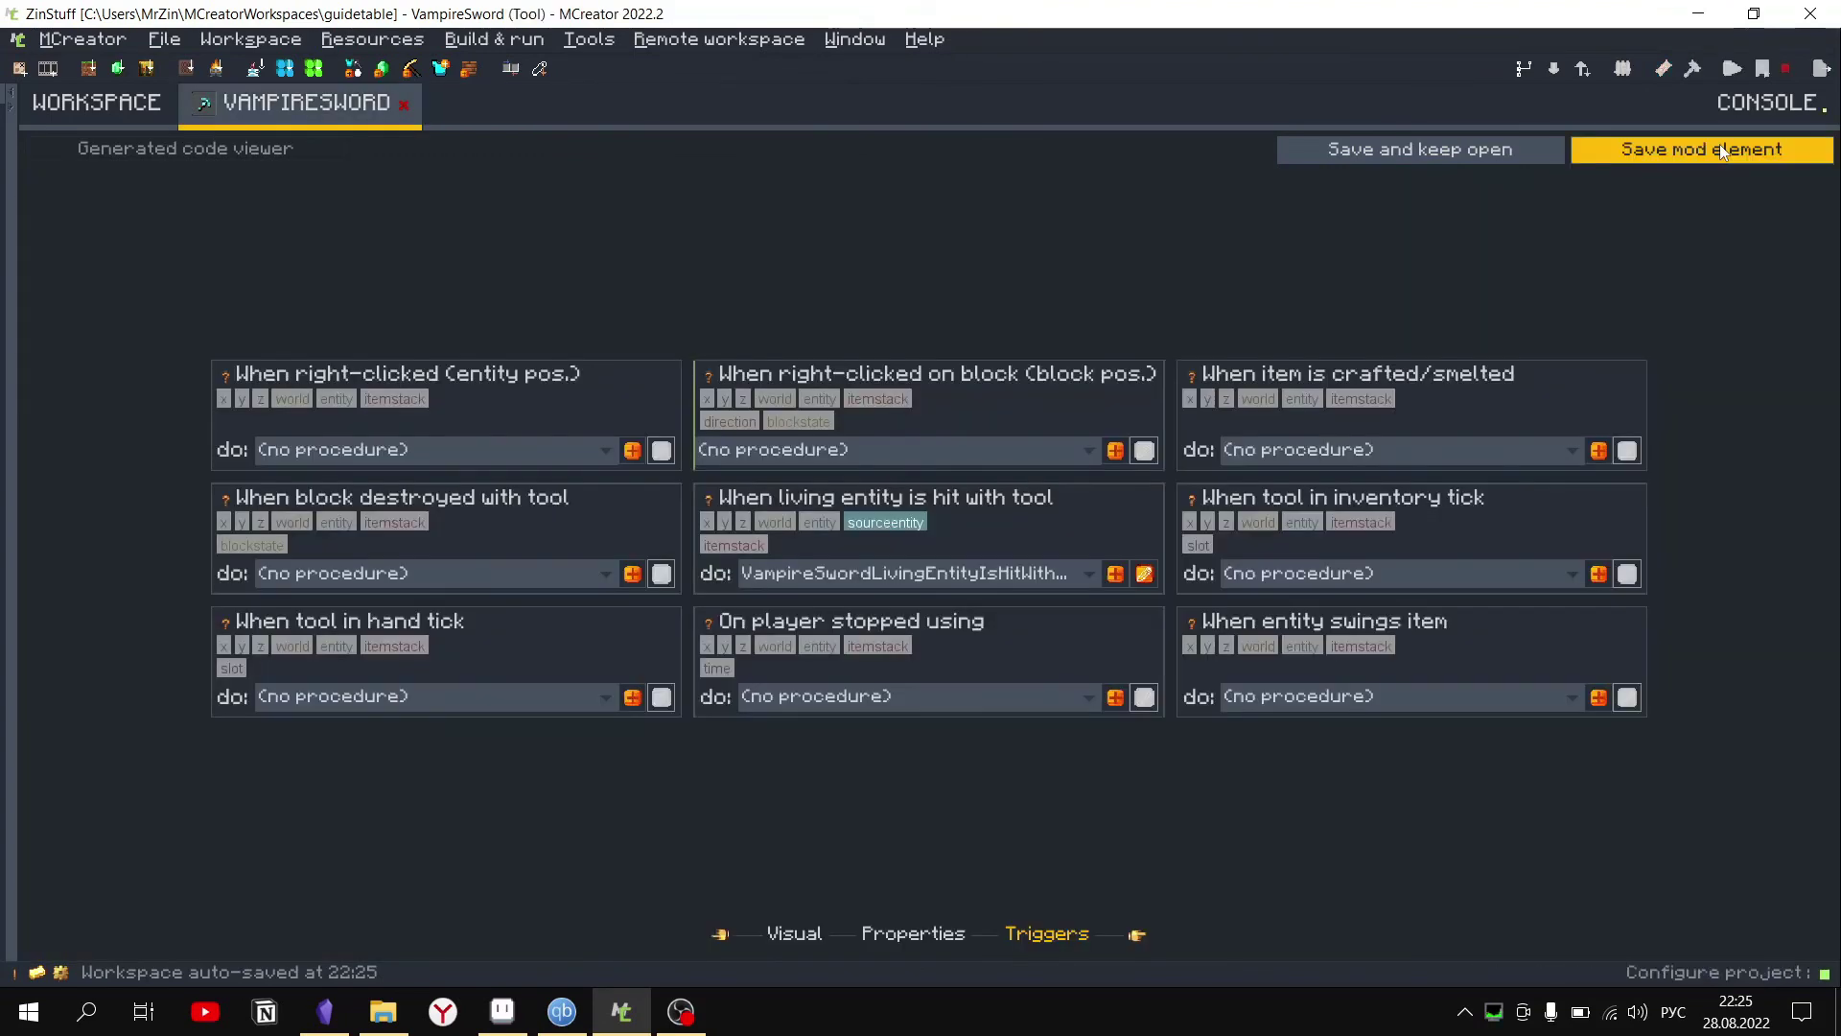
Save the VampireSword tool element from its Triggers page.
click(1719, 149)
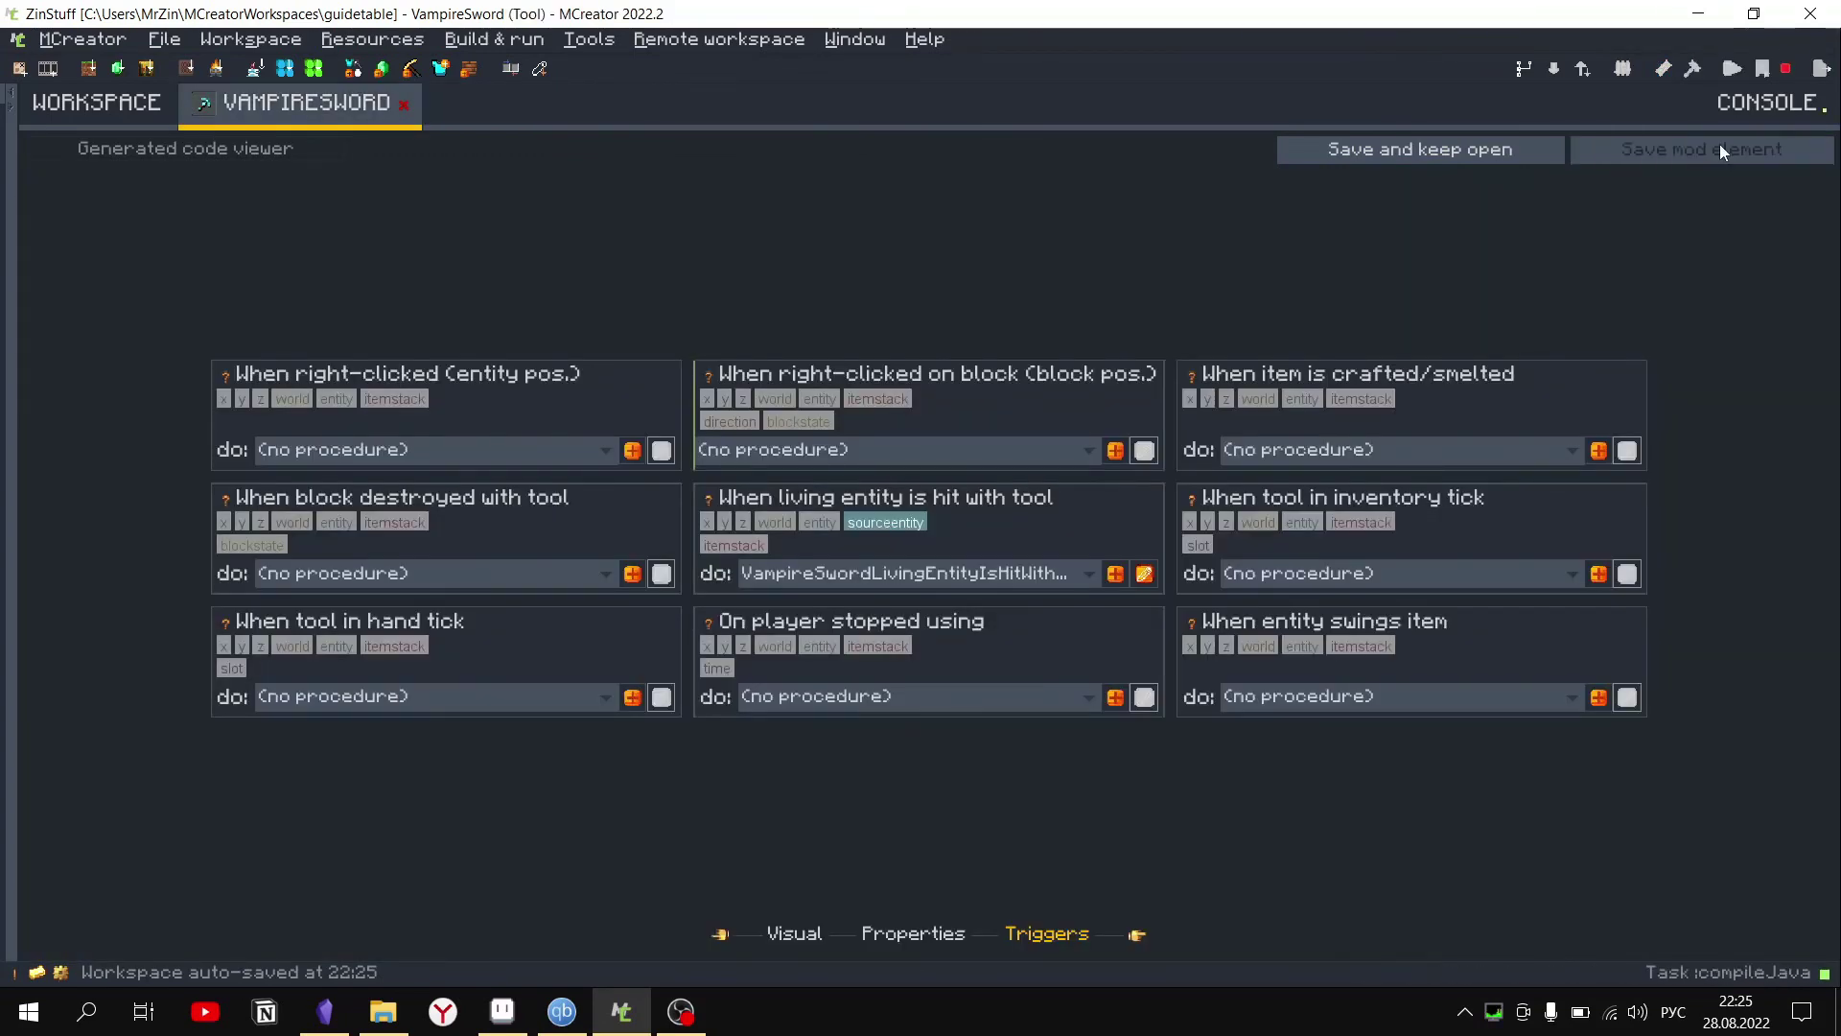